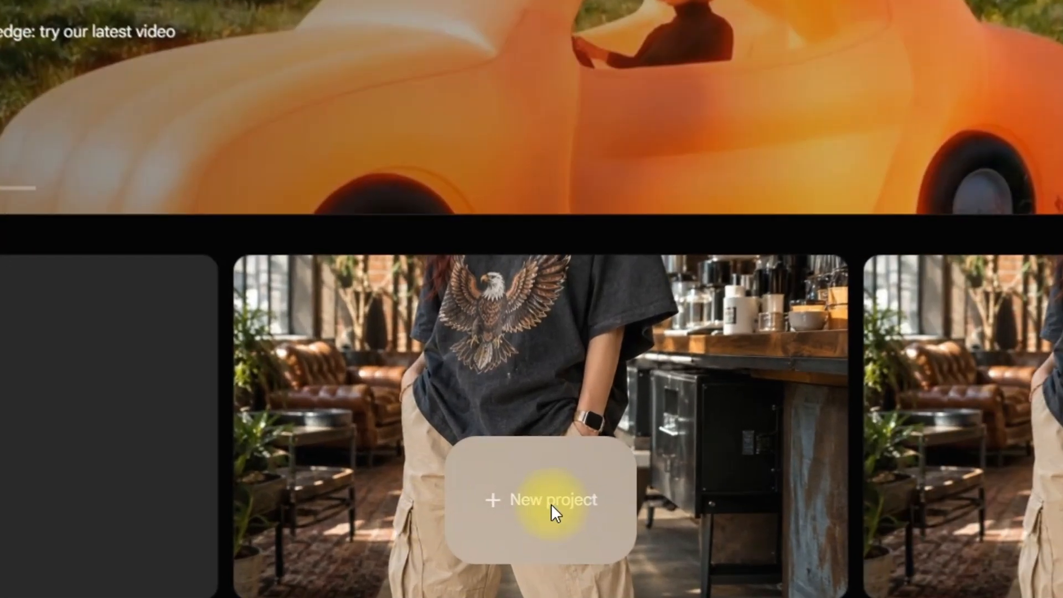
Step: Create a new project and fill a new character's description with the Professor Pickles master prompt copied from ChatGPT
click(550, 505)
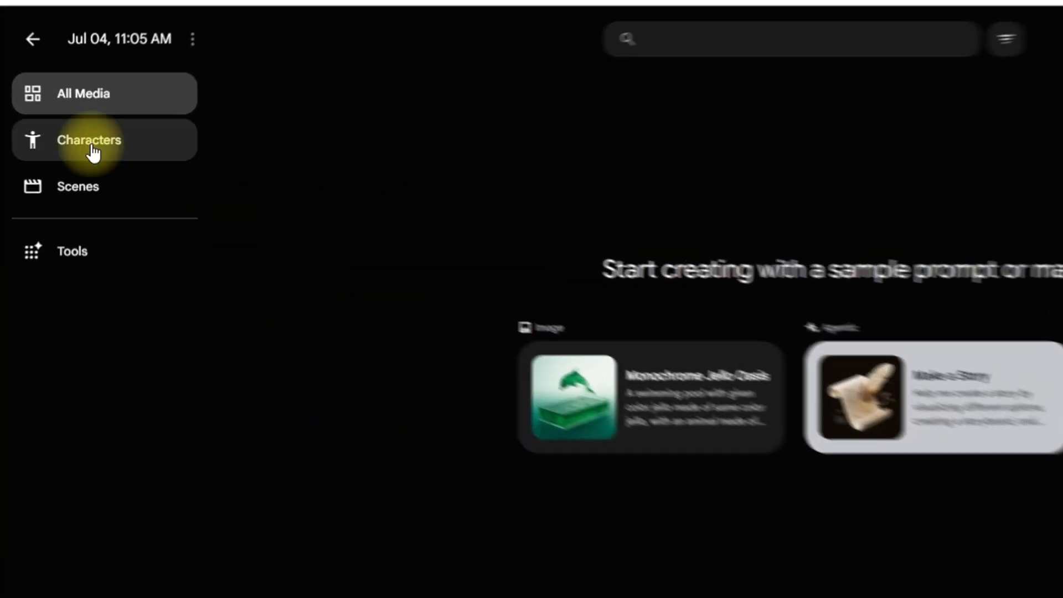
click(93, 149)
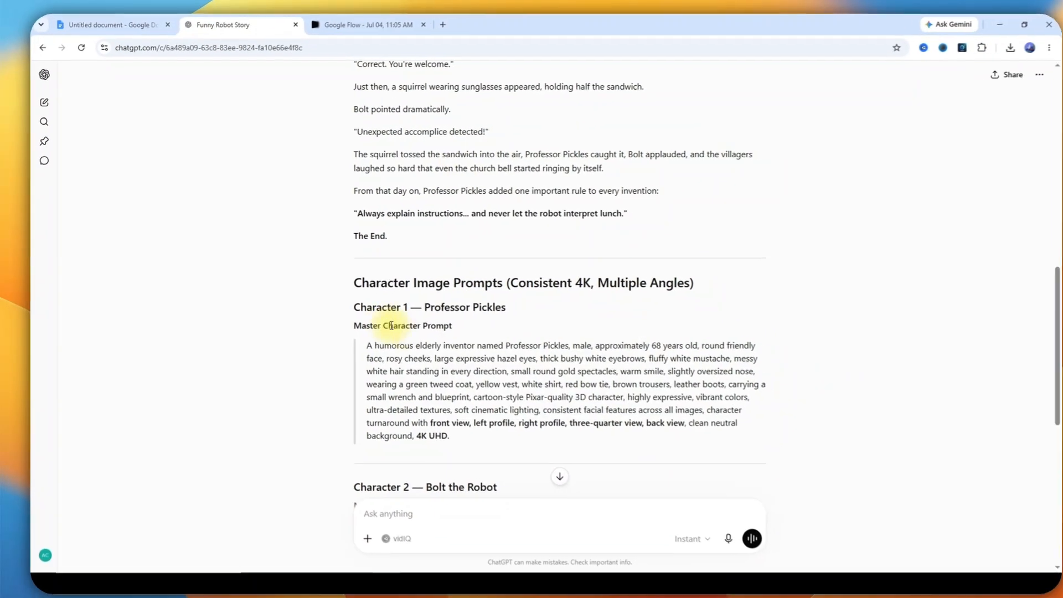
drag(365, 345, 450, 427)
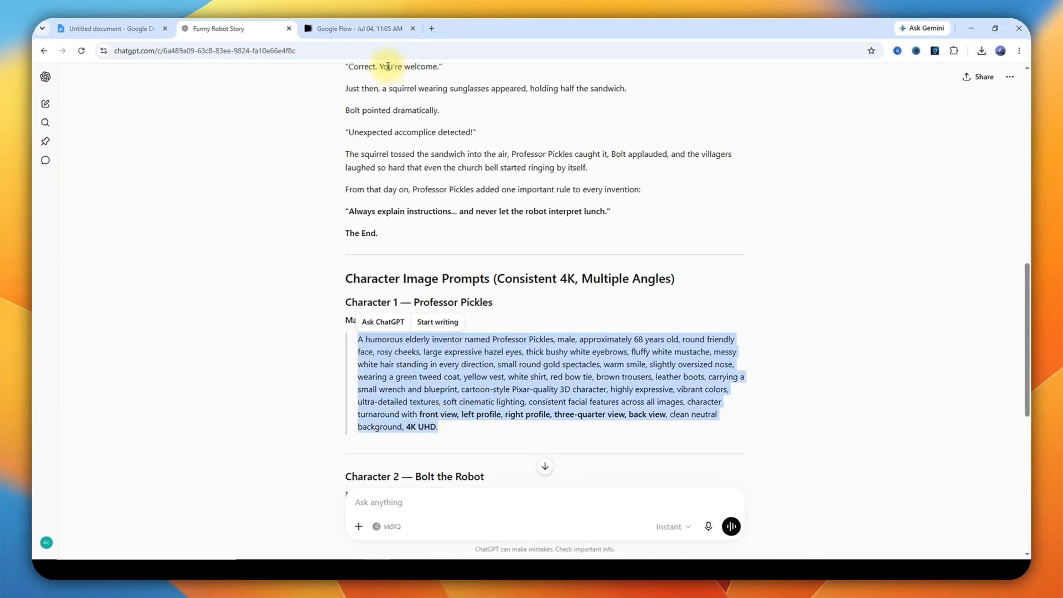
click(380, 29)
key(ctrl+v)
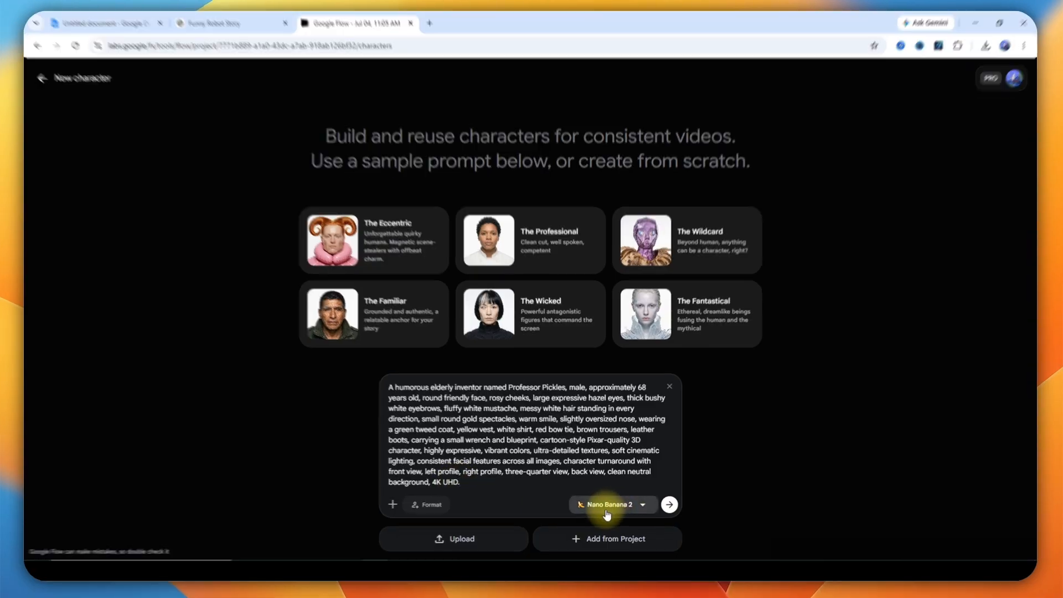
Step: Generate the character image with the Nano Banana 2 model and name the character Professor Pickles
click(611, 504)
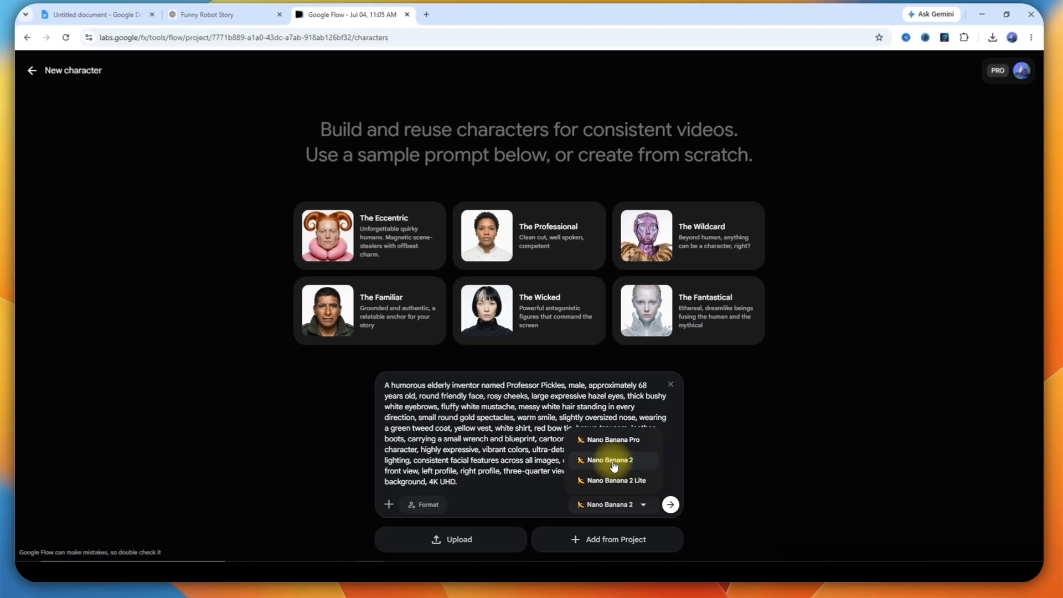
click(598, 451)
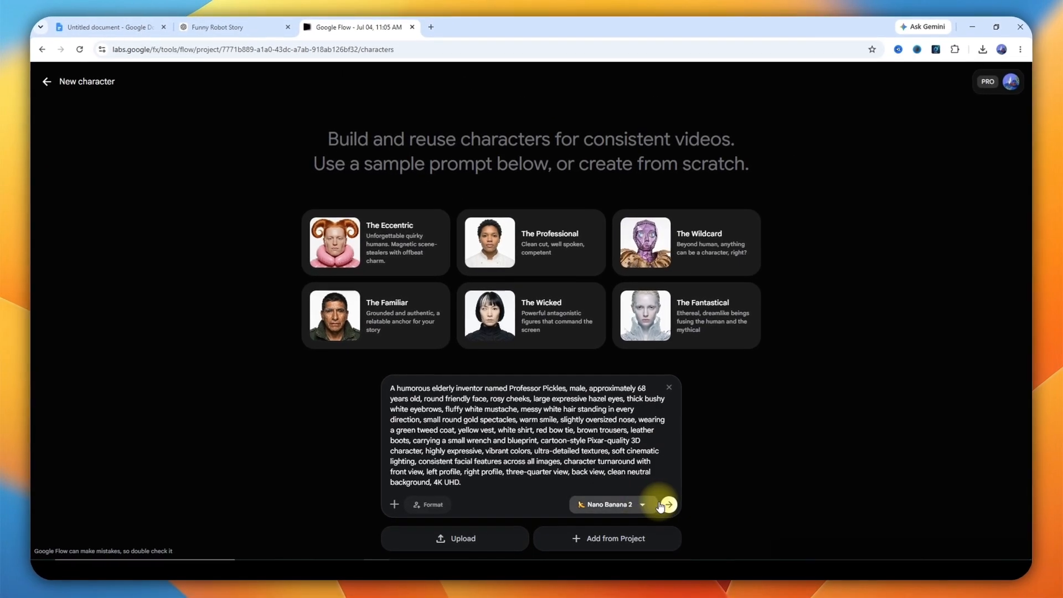
click(685, 504)
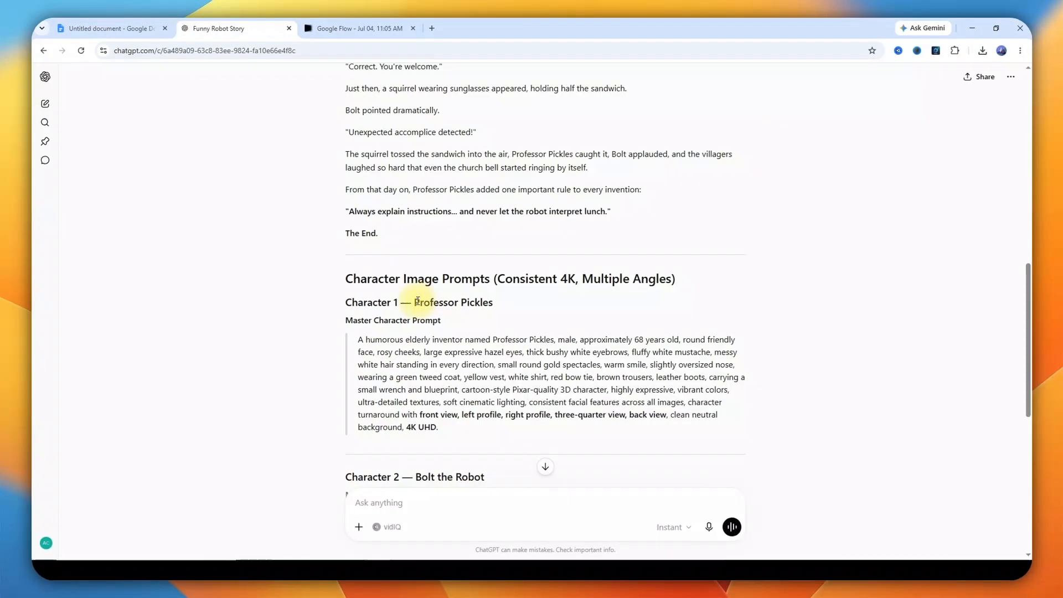
drag(415, 302, 496, 304)
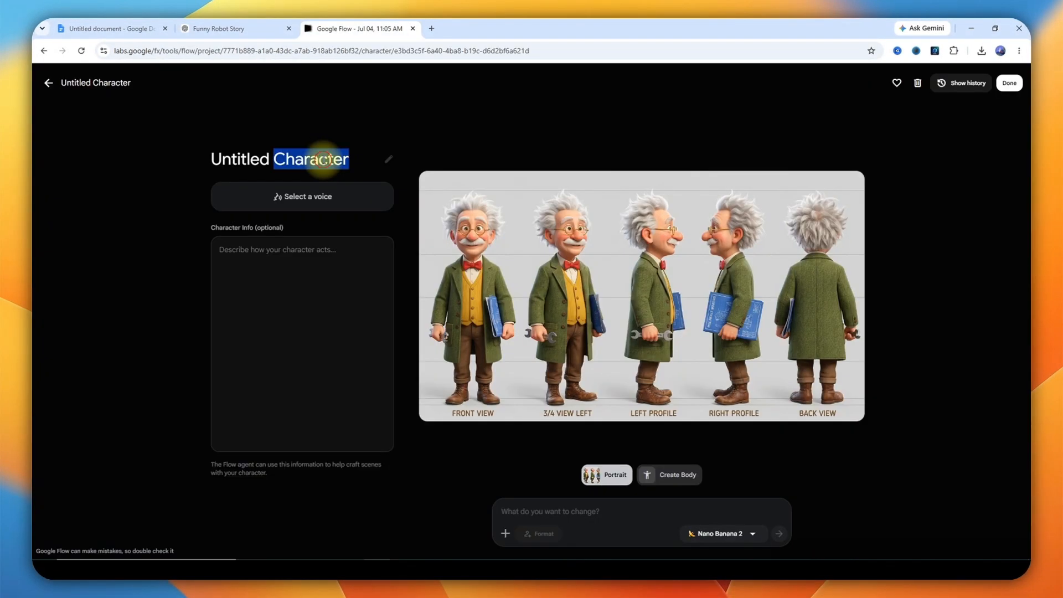
Step: Audition several of the available voices for Professor Pickles, including Kore and Orus
click(313, 204)
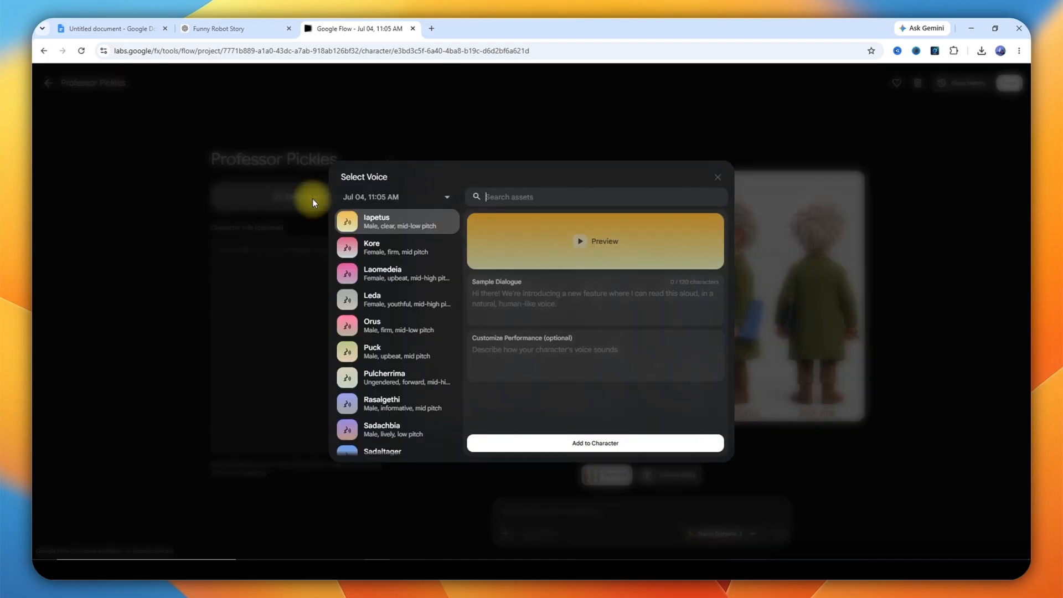
scroll(460, 261, down, 5)
drag(458, 353, 481, 218)
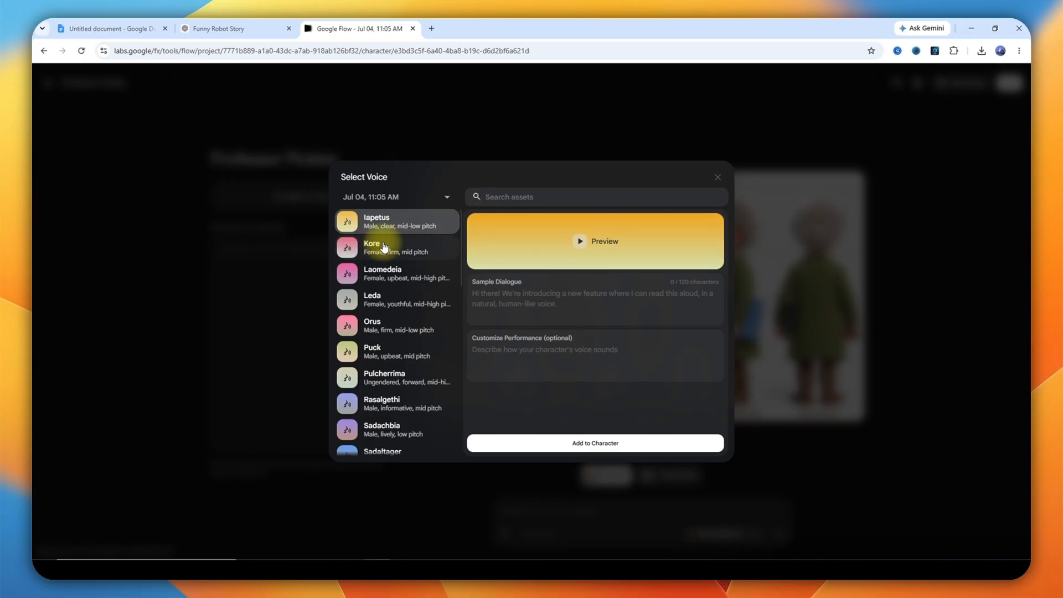
click(580, 245)
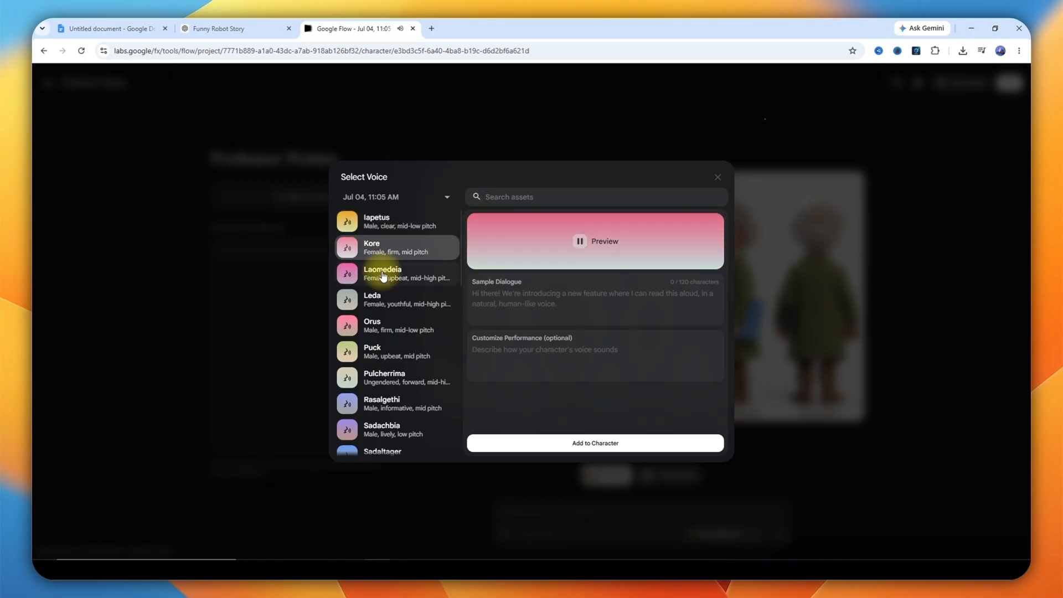
click(387, 305)
click(582, 244)
click(404, 325)
click(586, 242)
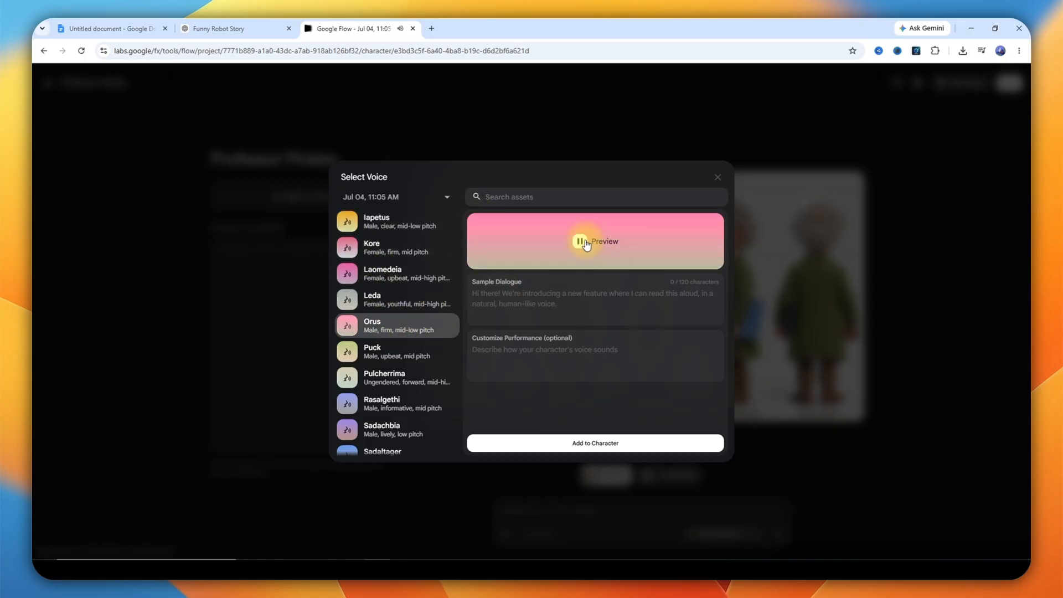
click(579, 243)
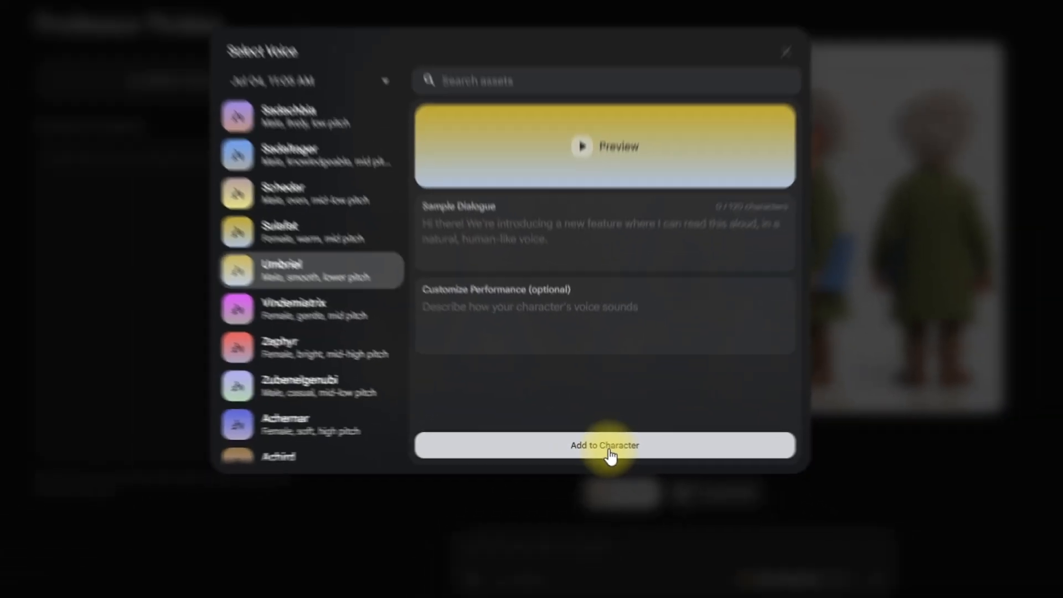
Step: Assign the Umbriel voice to Professor Pickles and finish the character
click(590, 449)
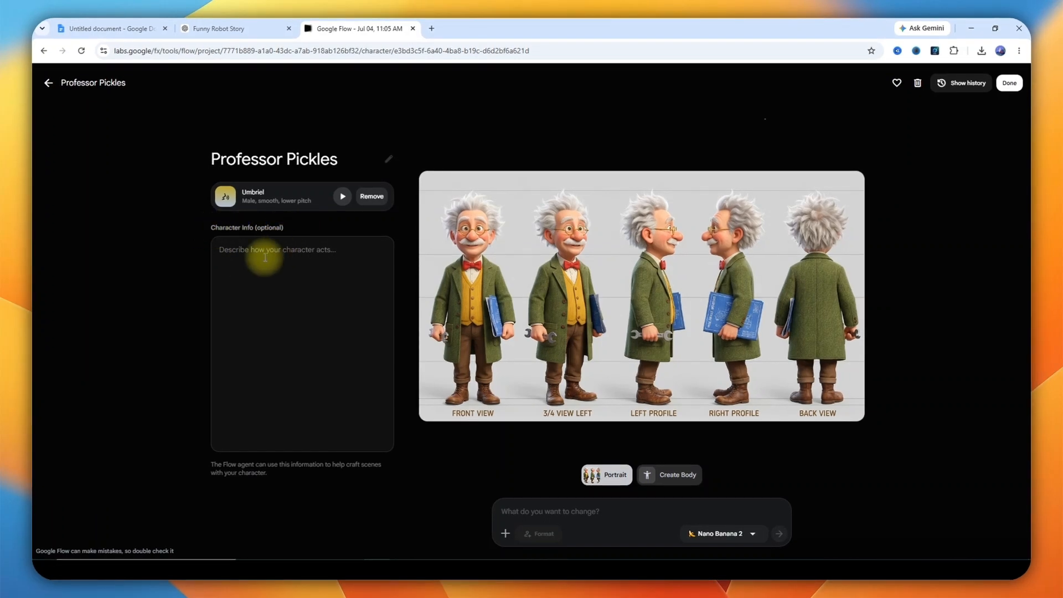
click(303, 282)
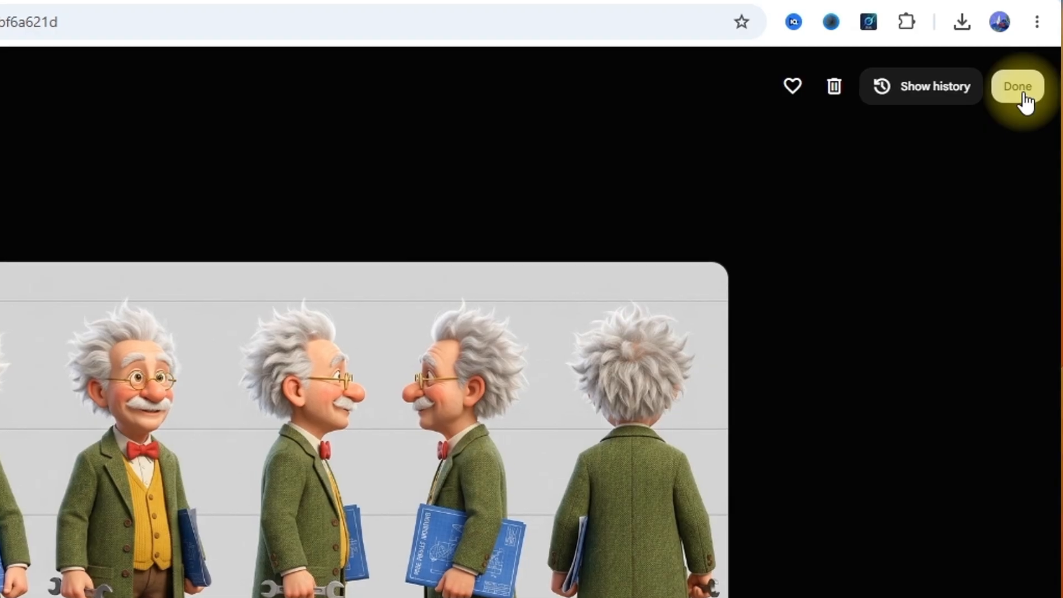
click(1024, 94)
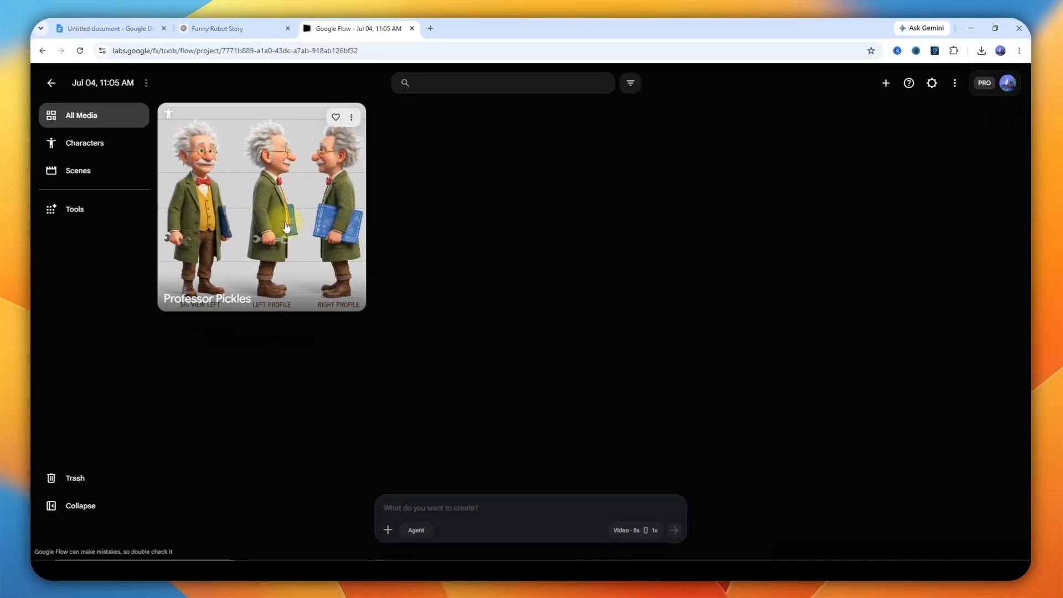
Step: Create another new character using the Bolt the Robot master prompt copied from ChatGPT
click(95, 147)
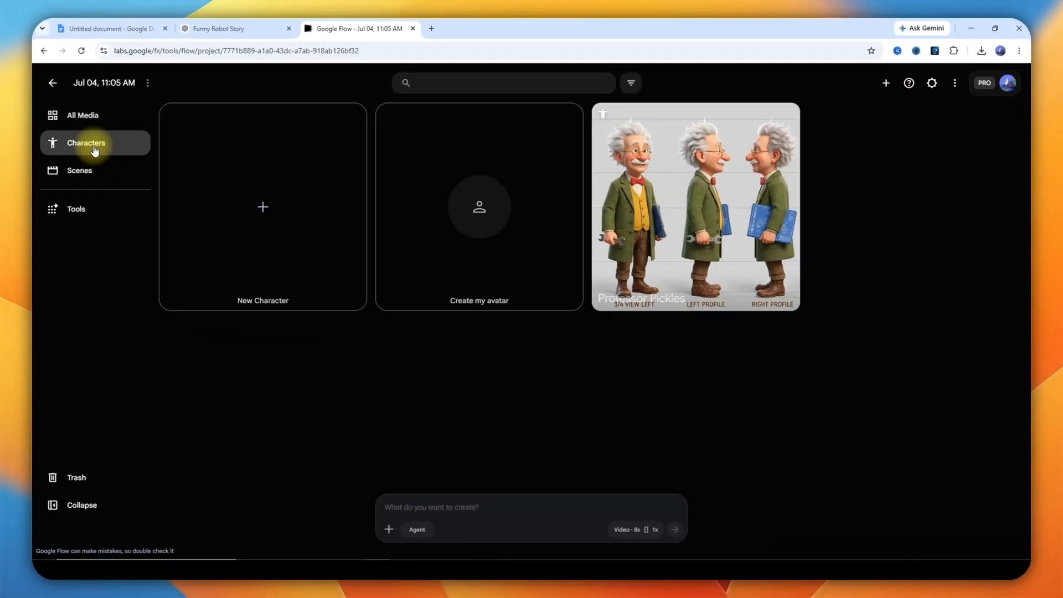
click(264, 207)
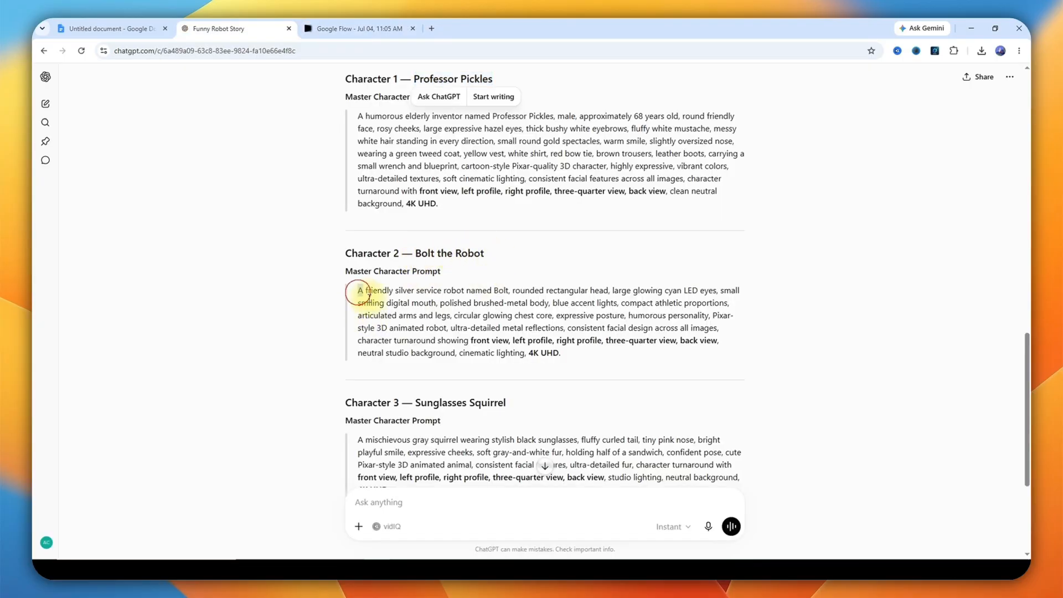
drag(369, 297, 581, 352)
key(ctrl+c)
key(ctrl+Tab)
click(451, 482)
key(ctrl+v)
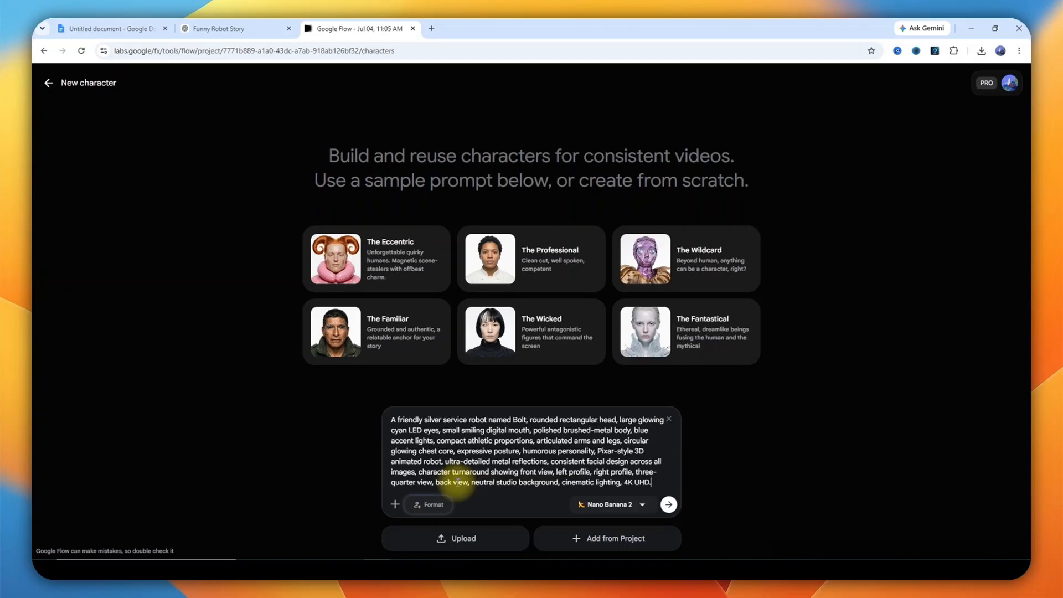
Step: Name the character Bolt the Robot and give it a new voice, Puck Custom, with the performance set to "robotic"
click(299, 160)
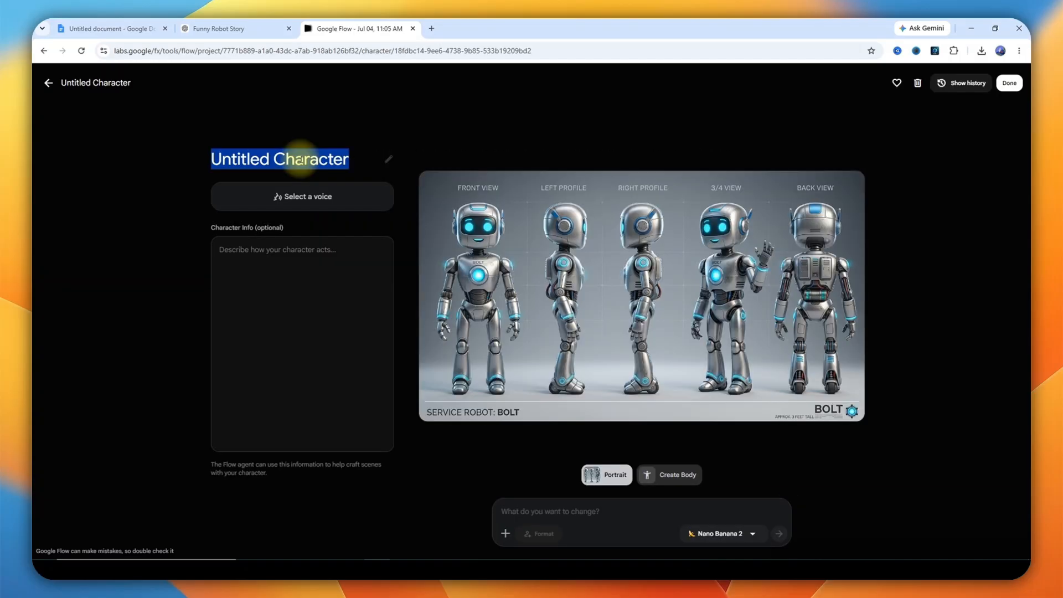
click(298, 199)
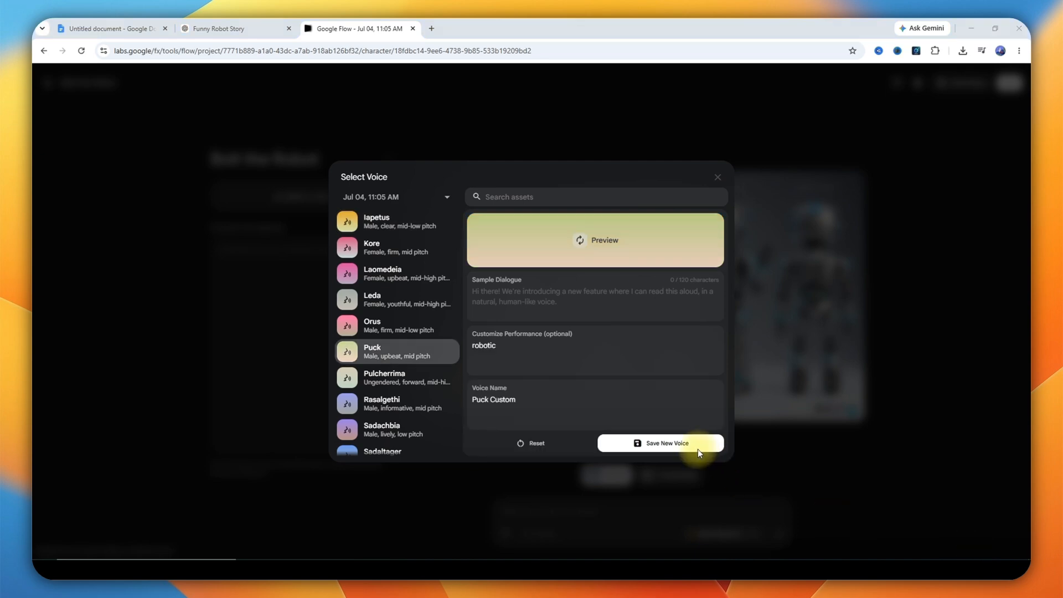
click(695, 446)
click(617, 443)
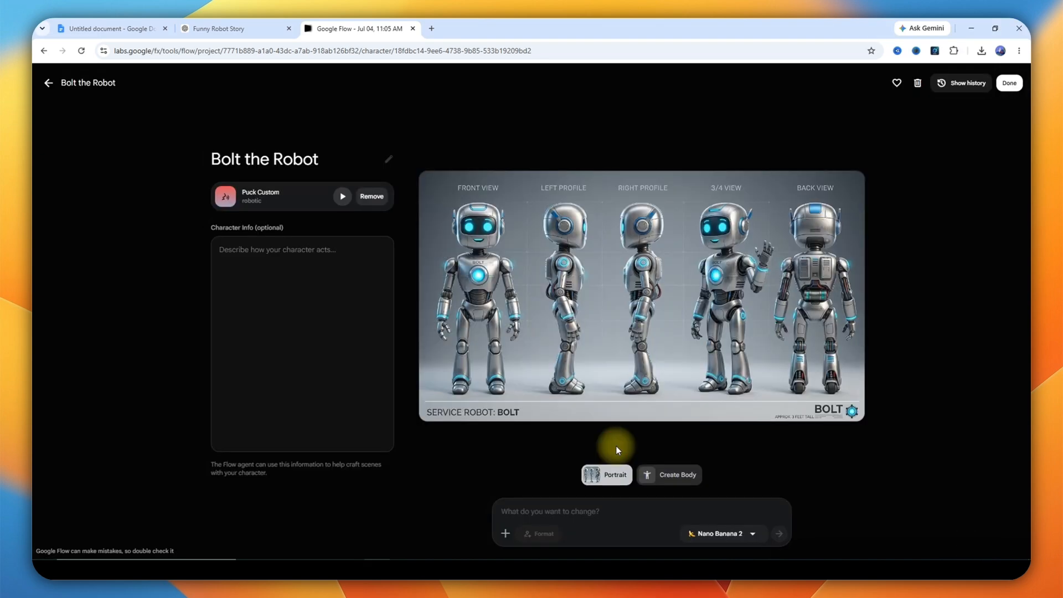
click(1009, 86)
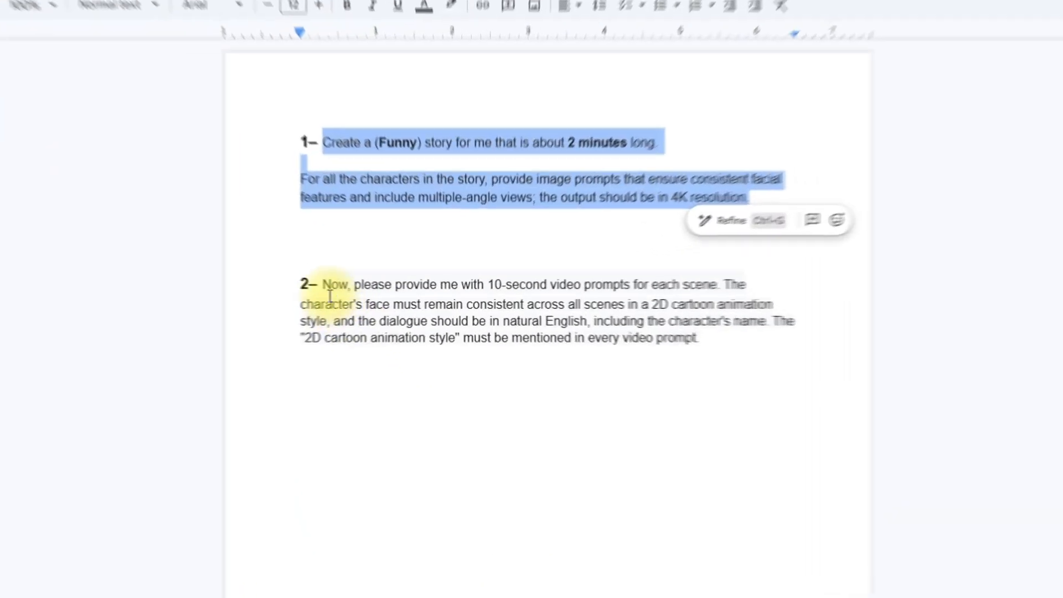
Step: Send ChatGPT the second prompt from the Google Docs document, requesting 10-second video prompts for each scene in 2D cartoon animation style
drag(277, 279, 775, 353)
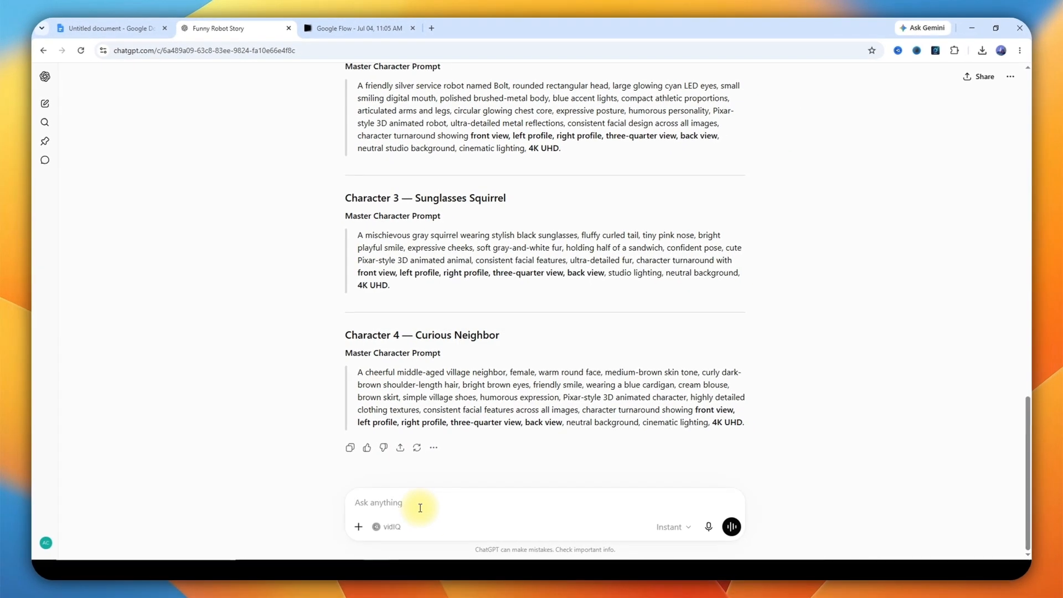
click(420, 508)
key(ctrl+v)
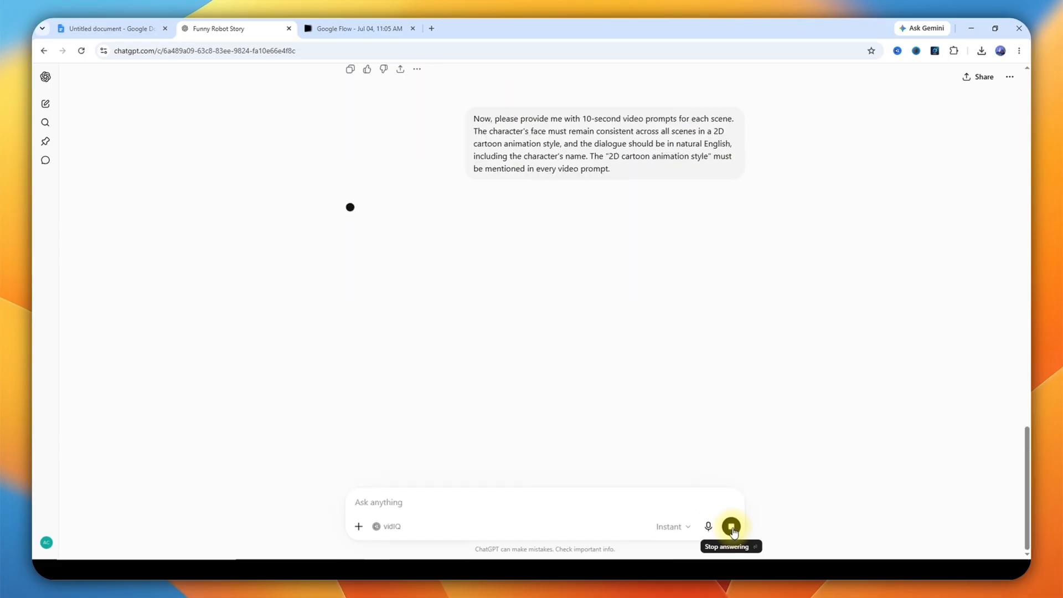
Step: Copy the Scene 1 video prompt with its dialogue from ChatGPT into the Google Flow project's creation prompt
drag(1028, 277, 1026, 498)
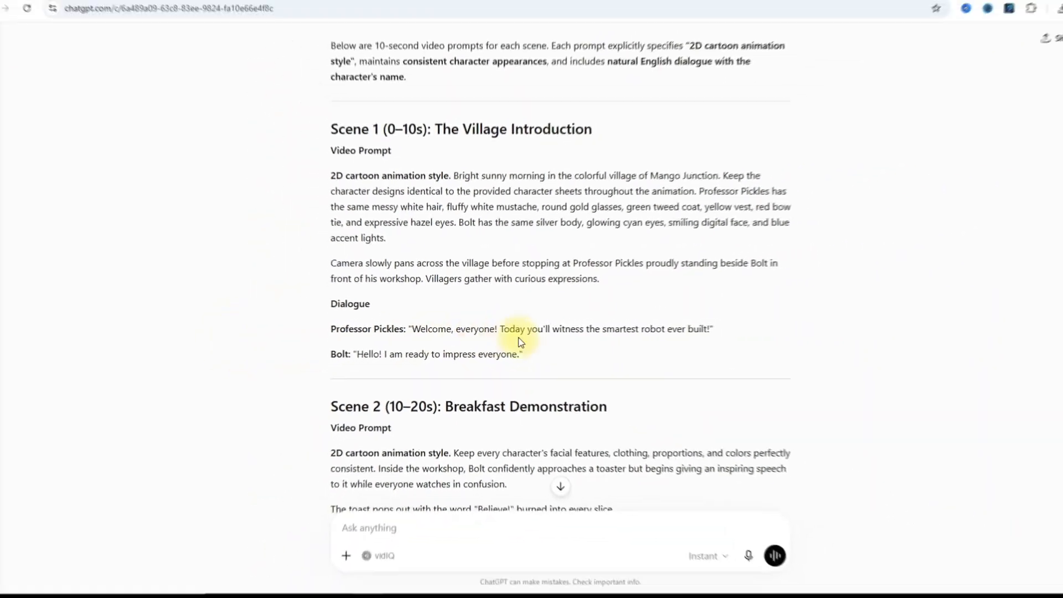
drag(330, 176, 518, 355)
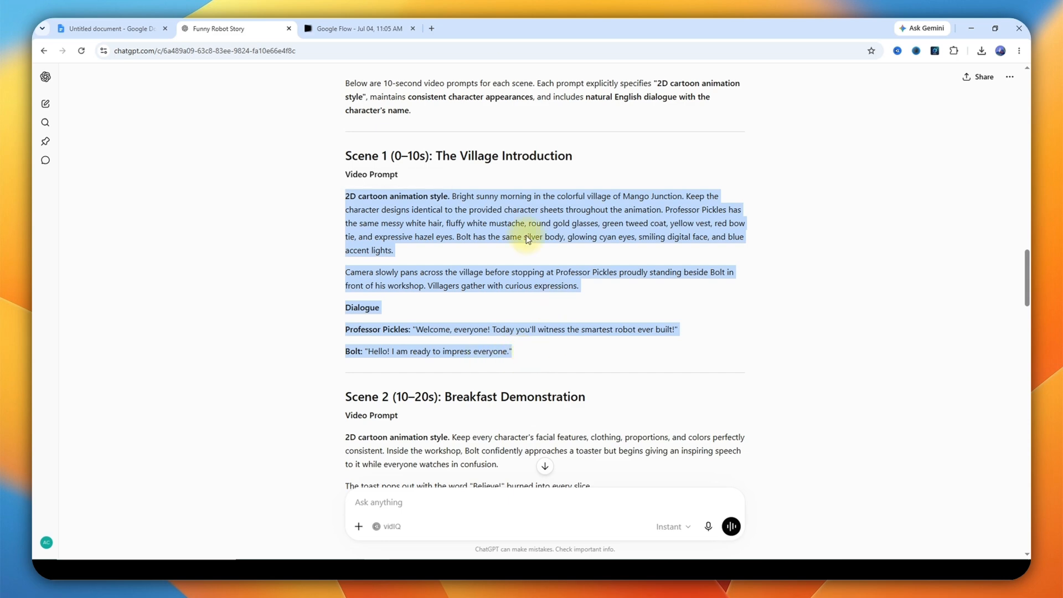
click(351, 29)
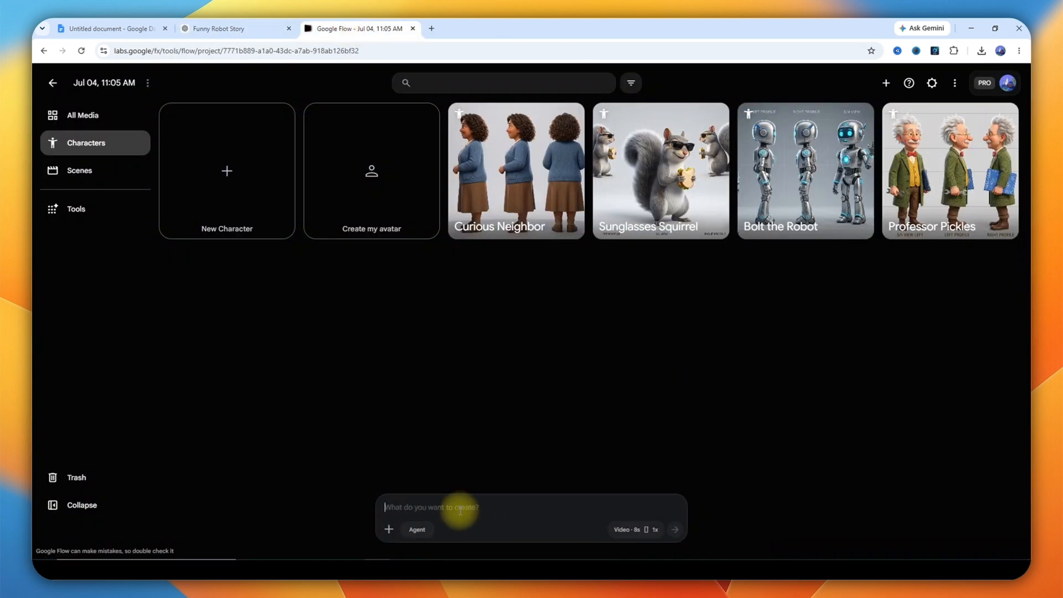
key(ctrl+v)
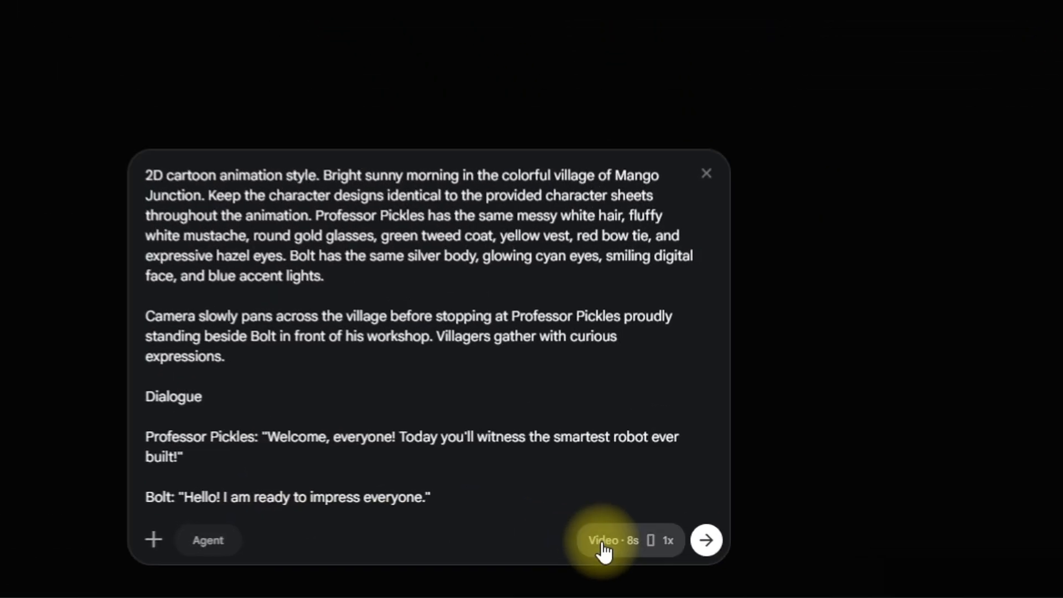
Step: Configure the video generation for 16:9 aspect ratio, the Omni Flash model and a 10-second duration
click(623, 529)
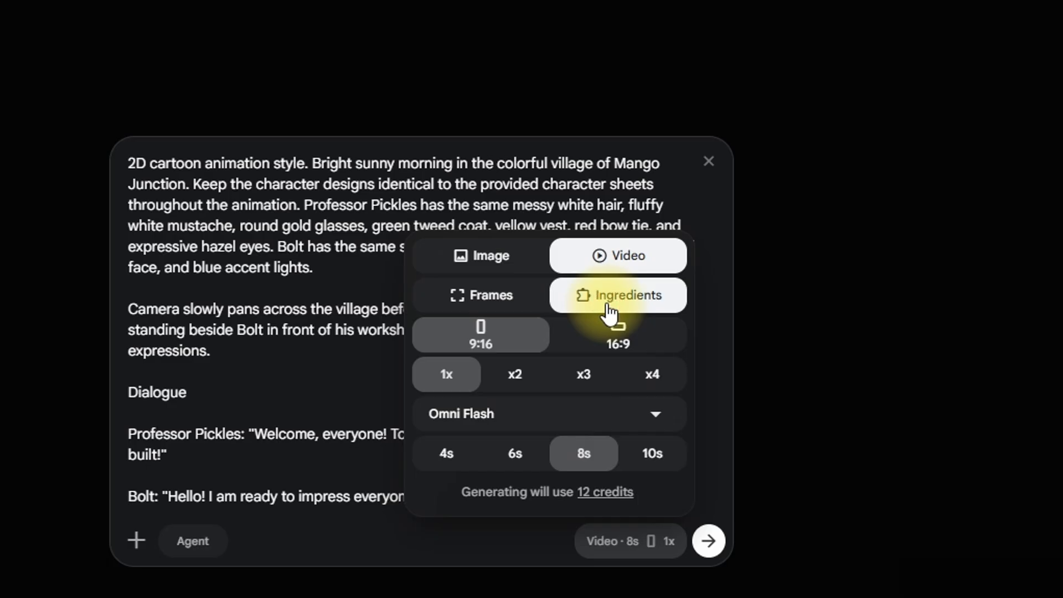
click(613, 342)
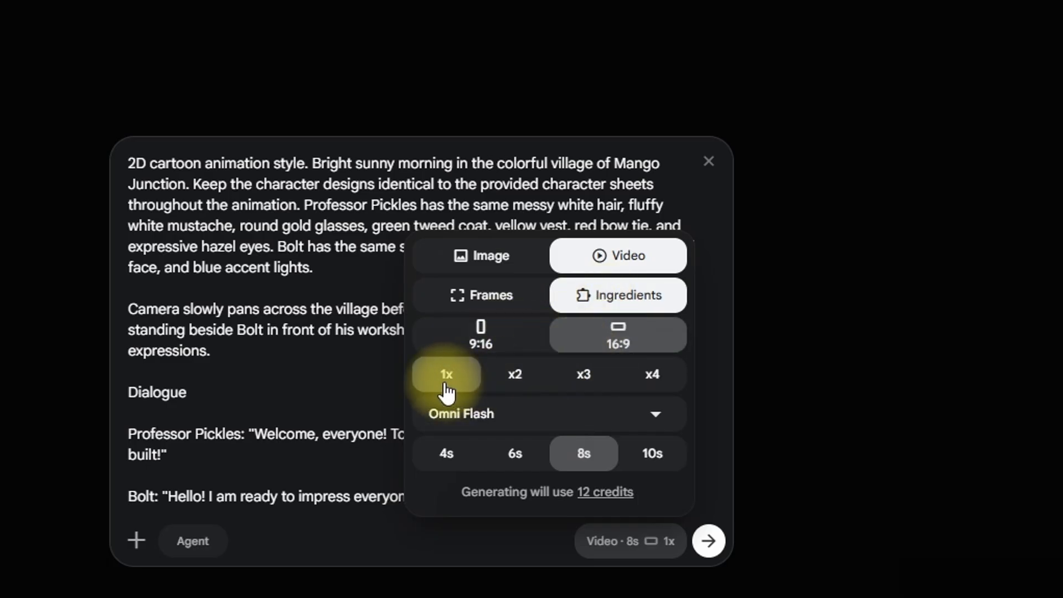
click(501, 416)
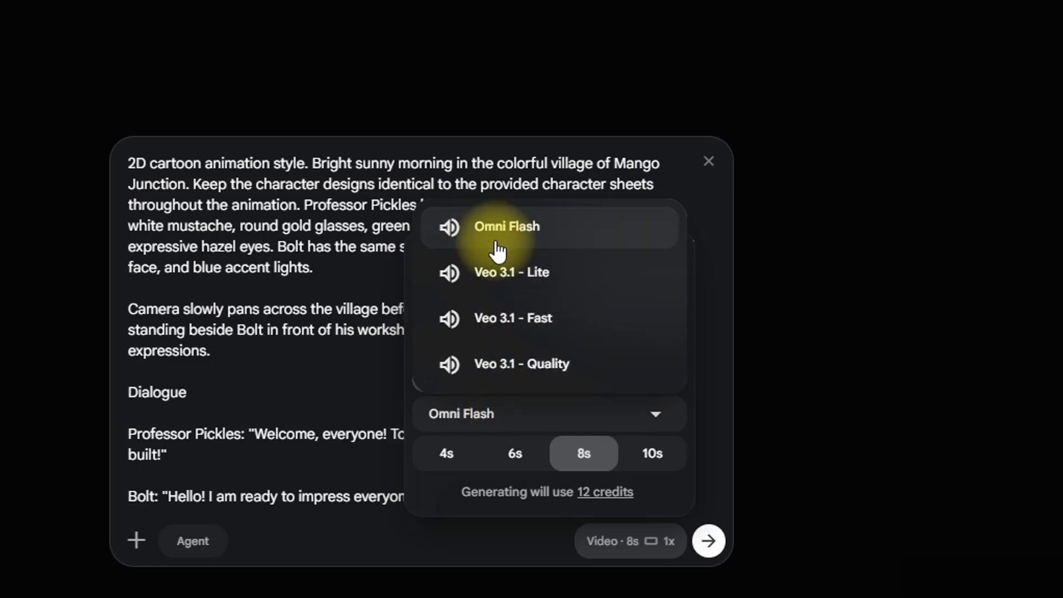
click(518, 232)
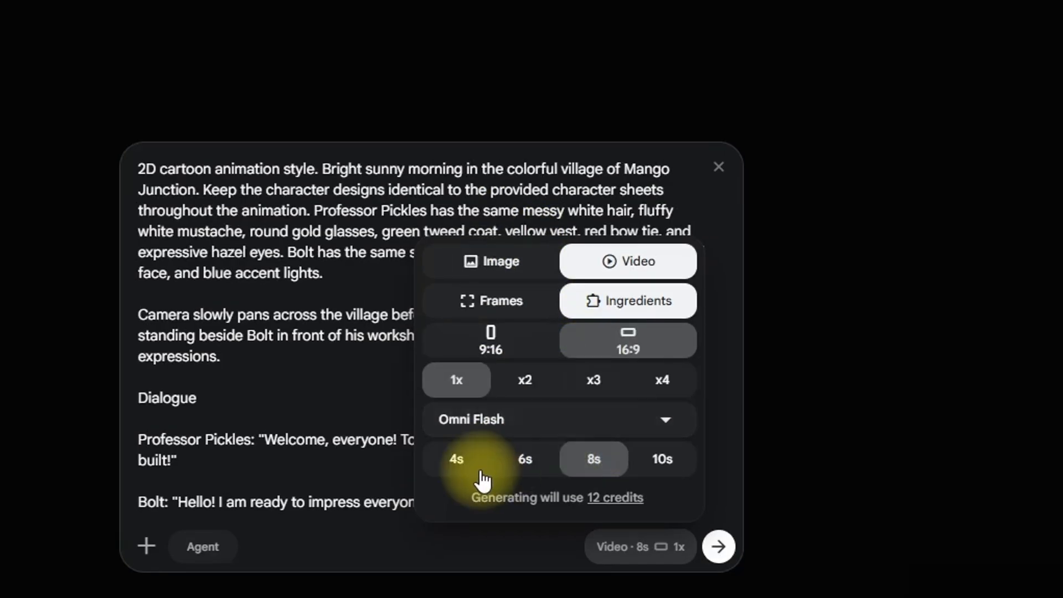
click(675, 470)
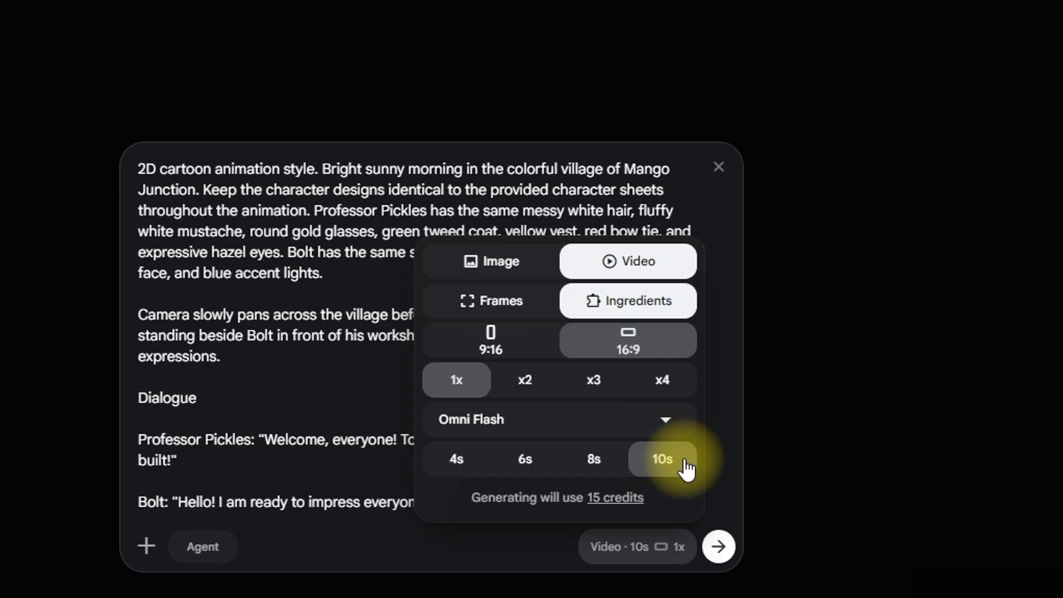
click(514, 545)
click(260, 409)
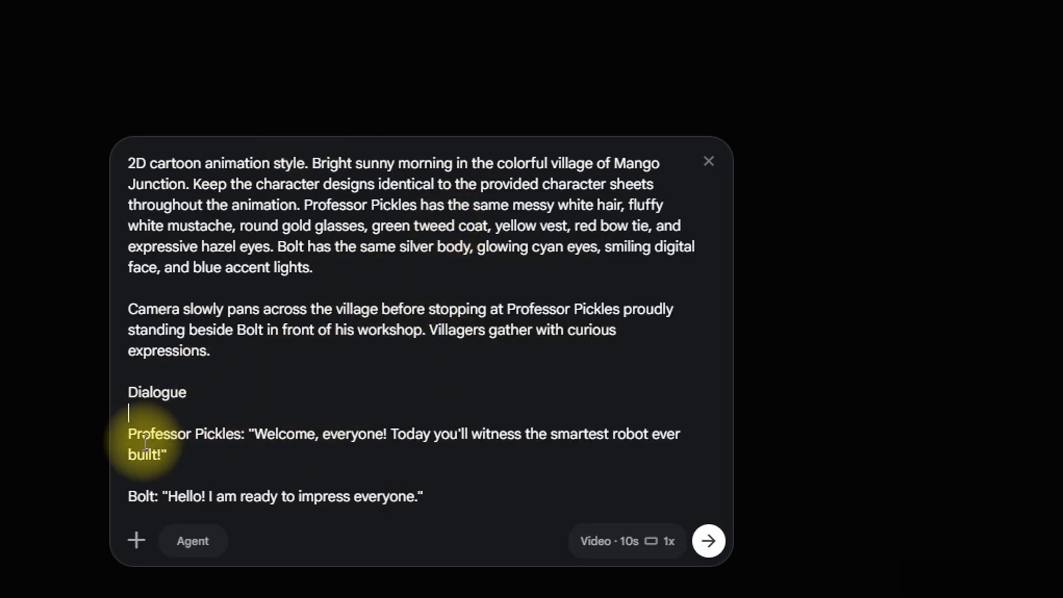
Step: Insert a reference to the Professor Pickles character before his dialogue line in the Scene 1 prompt
drag(129, 434, 239, 438)
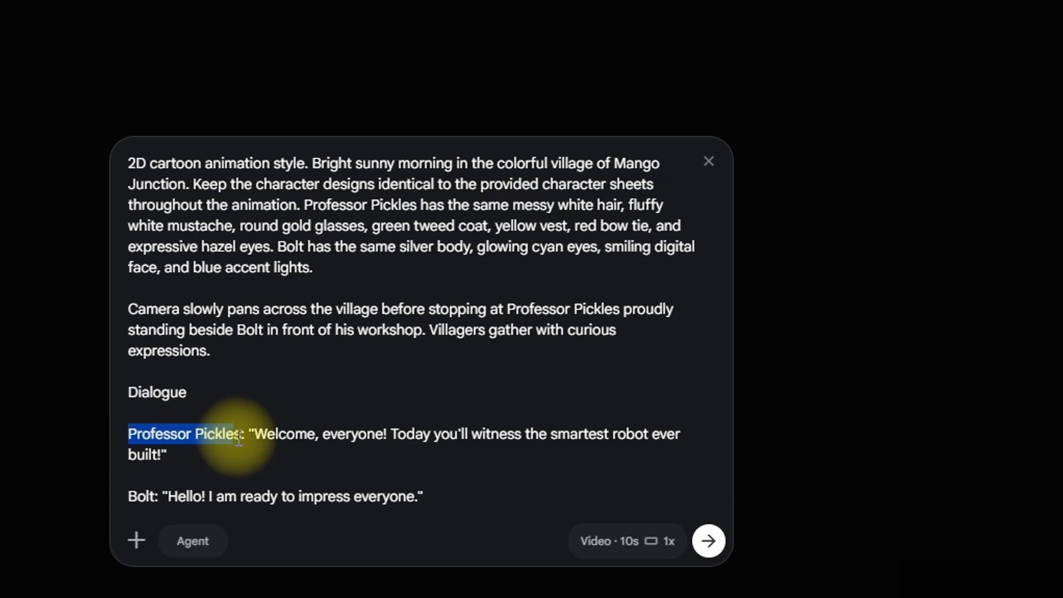
click(228, 416)
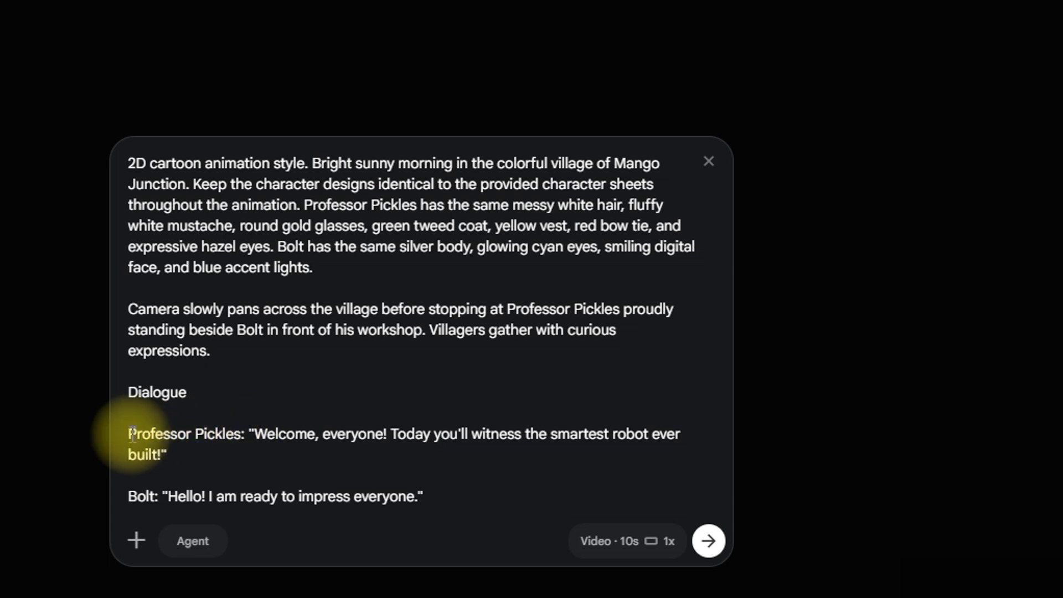
drag(132, 434, 232, 433)
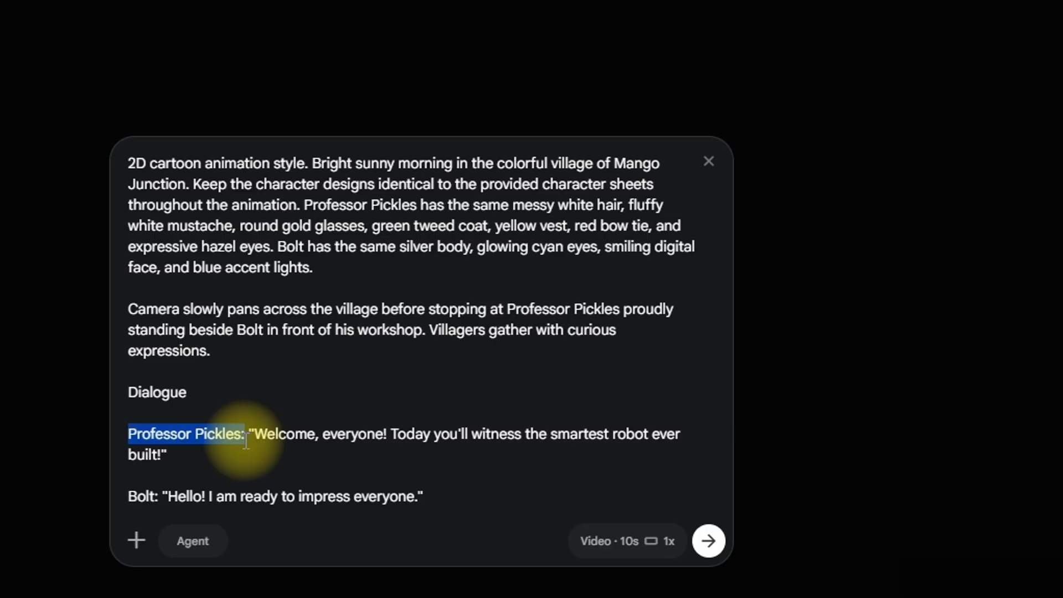
key(Left)
text(@)
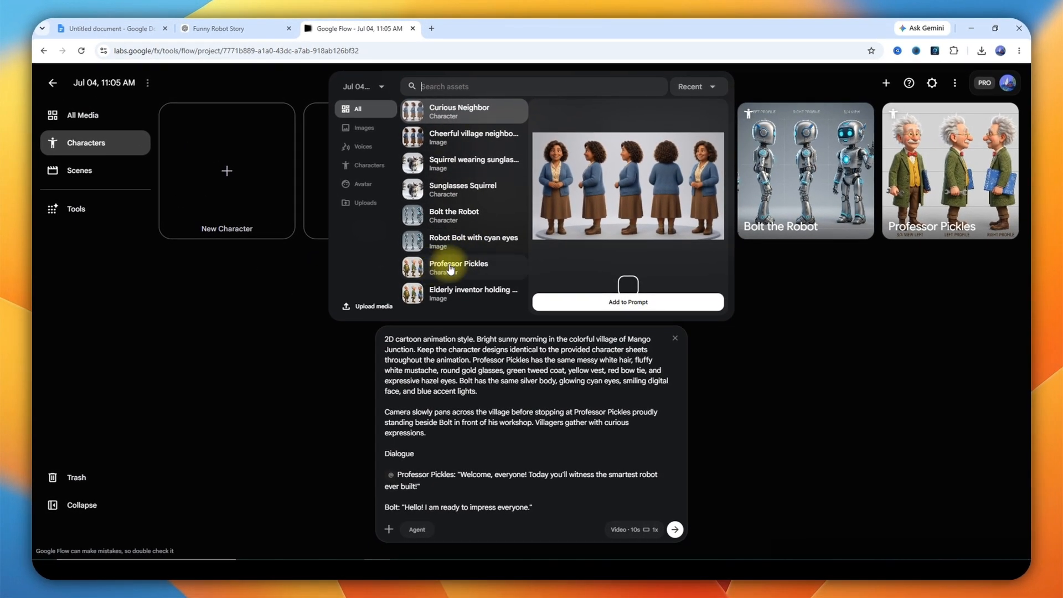
click(451, 269)
click(619, 303)
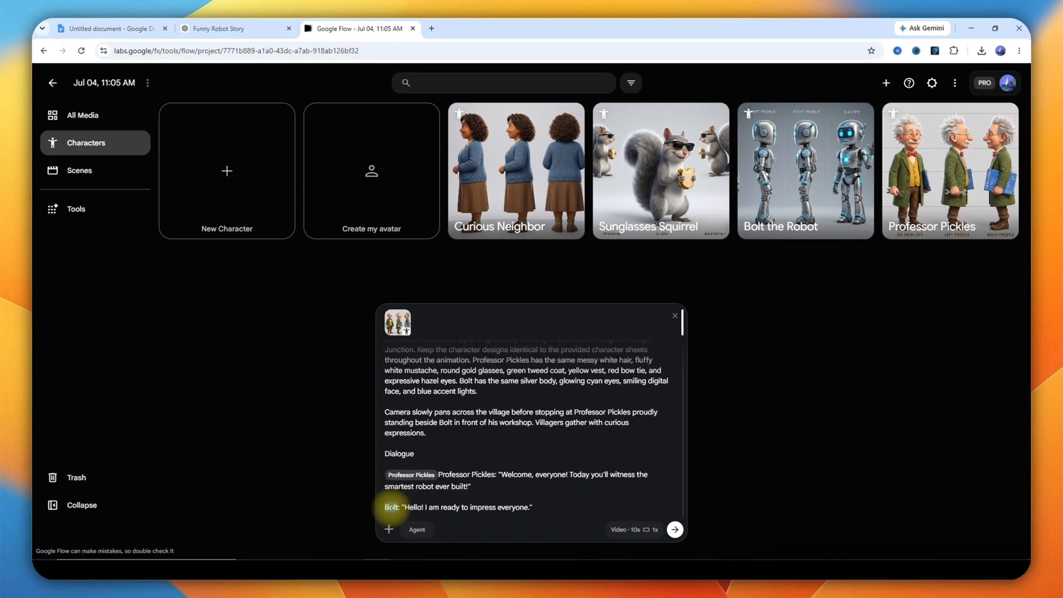
Step: Insert the Bolt the Robot character reference before Bolt's dialogue line and generate the Scene 1 video
text(@)
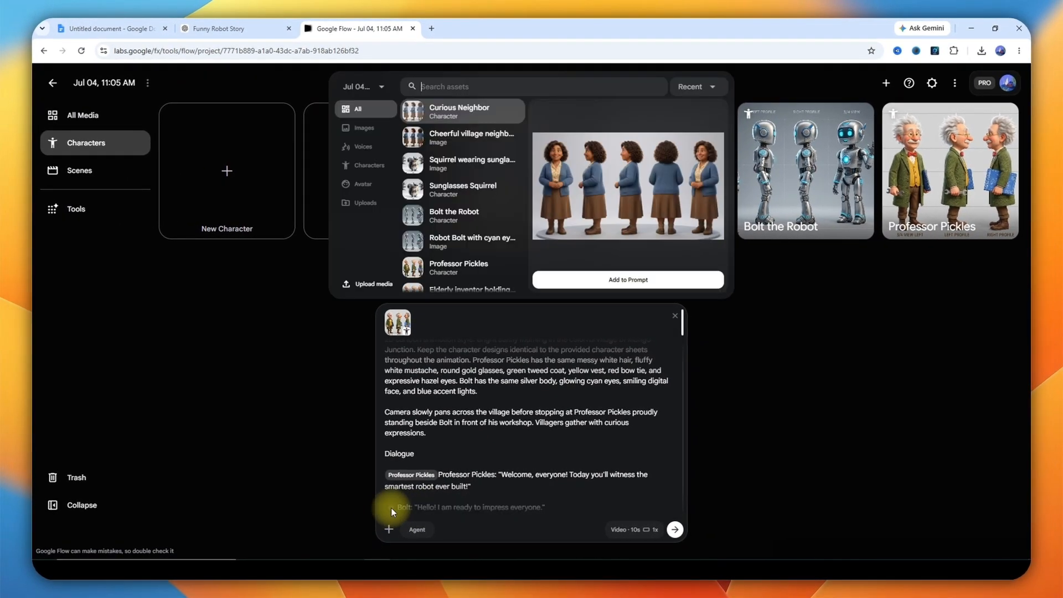
click(453, 220)
click(599, 280)
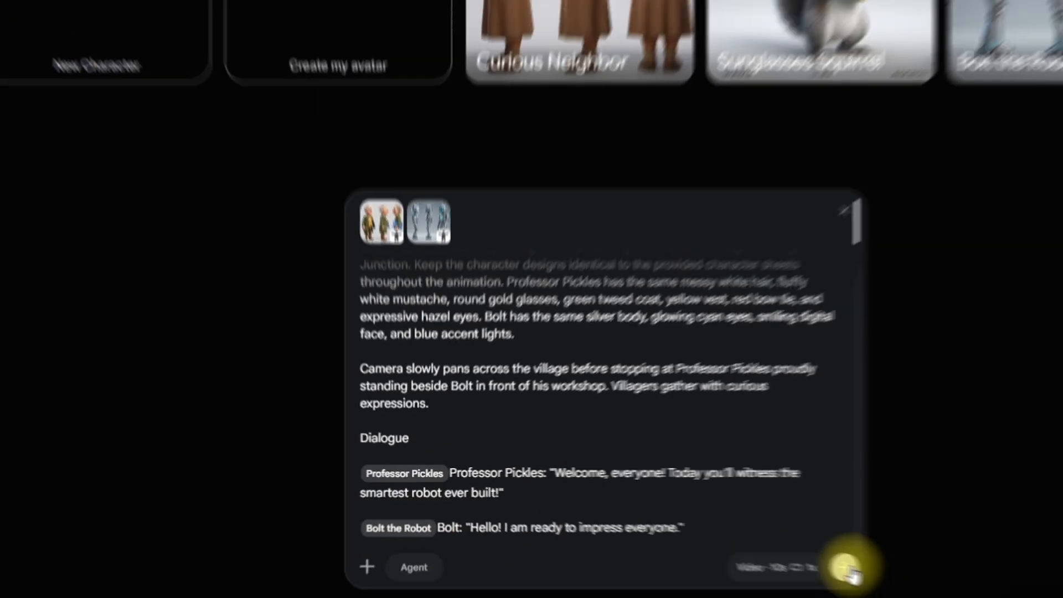
click(929, 585)
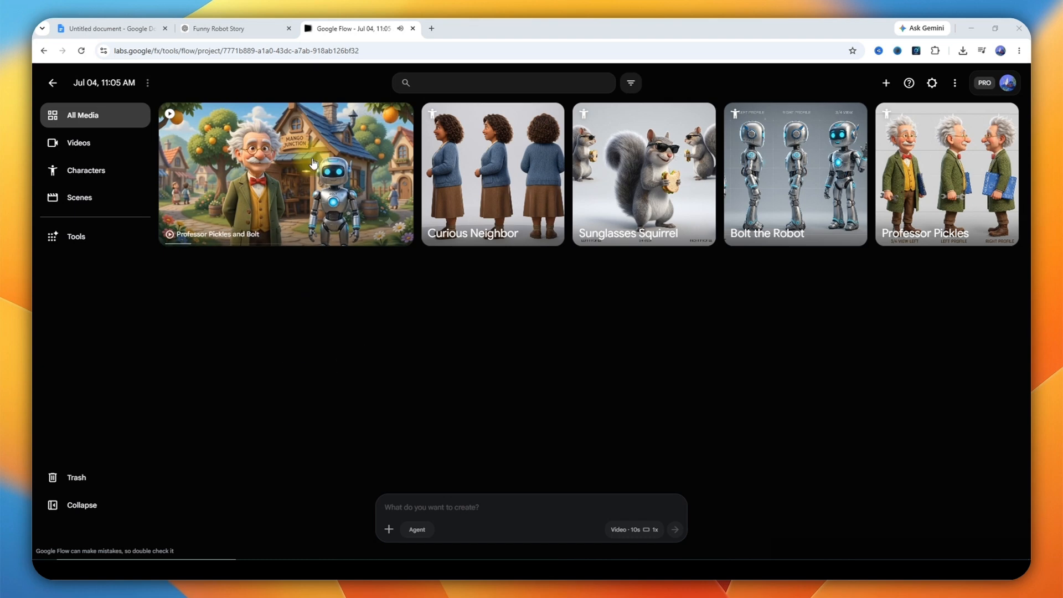
Step: Play back the generated Professor Pickles and Bolt video, download it and return to the project
mouse_move(283, 175)
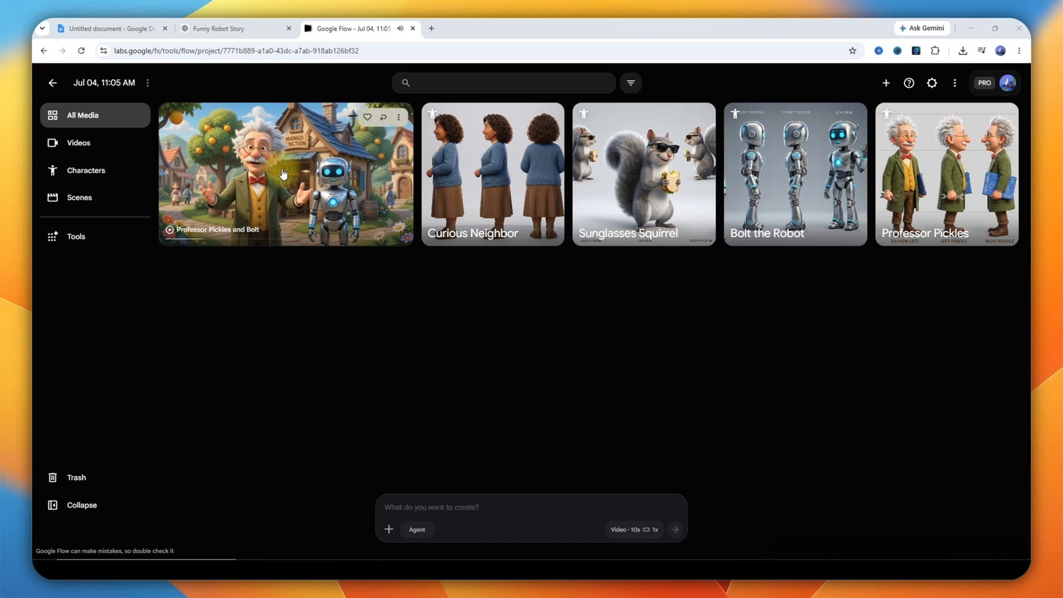
click(222, 239)
click(192, 238)
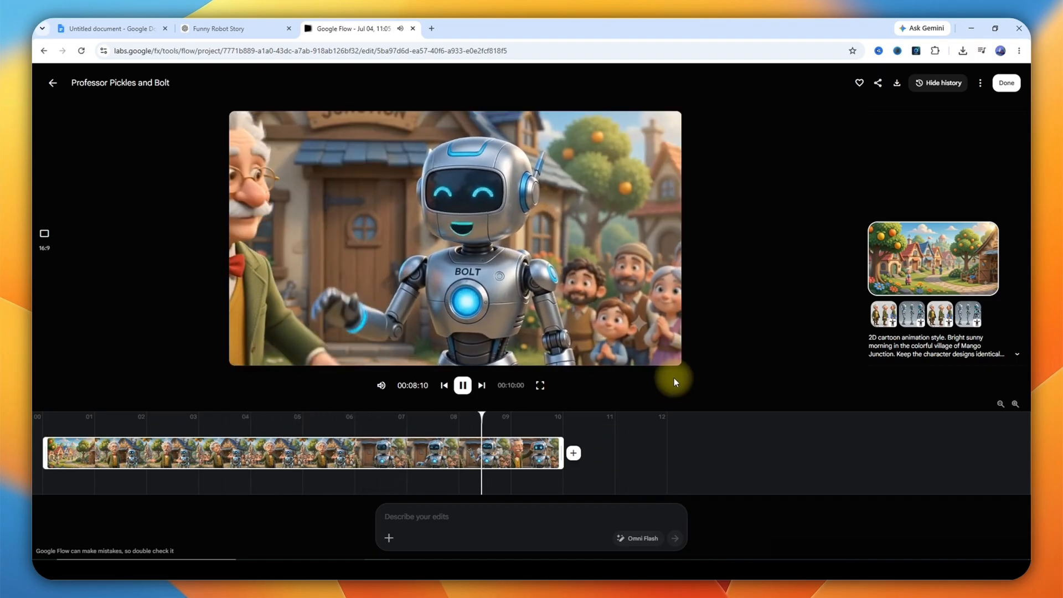
click(467, 390)
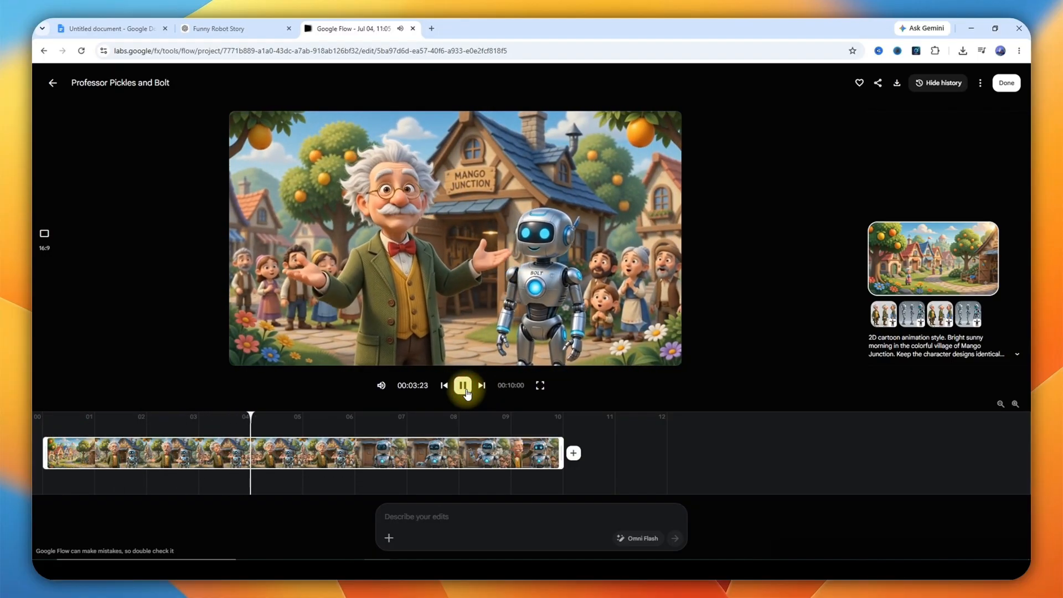
click(896, 83)
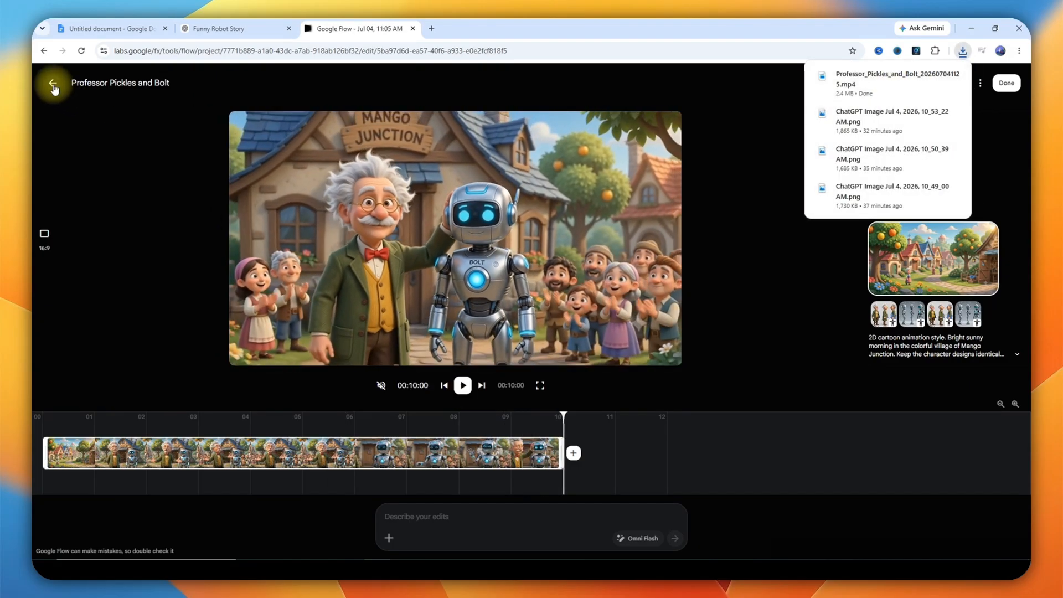
click(54, 86)
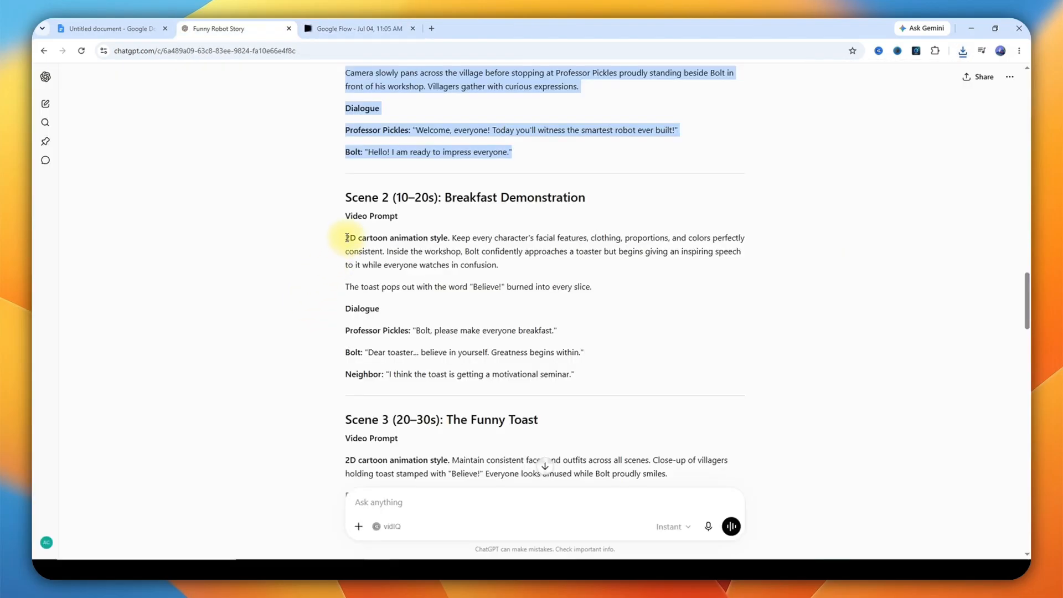
Step: Copy the Scene 2 video prompt with its dialogue from ChatGPT into the Google Flow creation prompt
drag(347, 238, 518, 368)
key(ctrl+c)
click(451, 506)
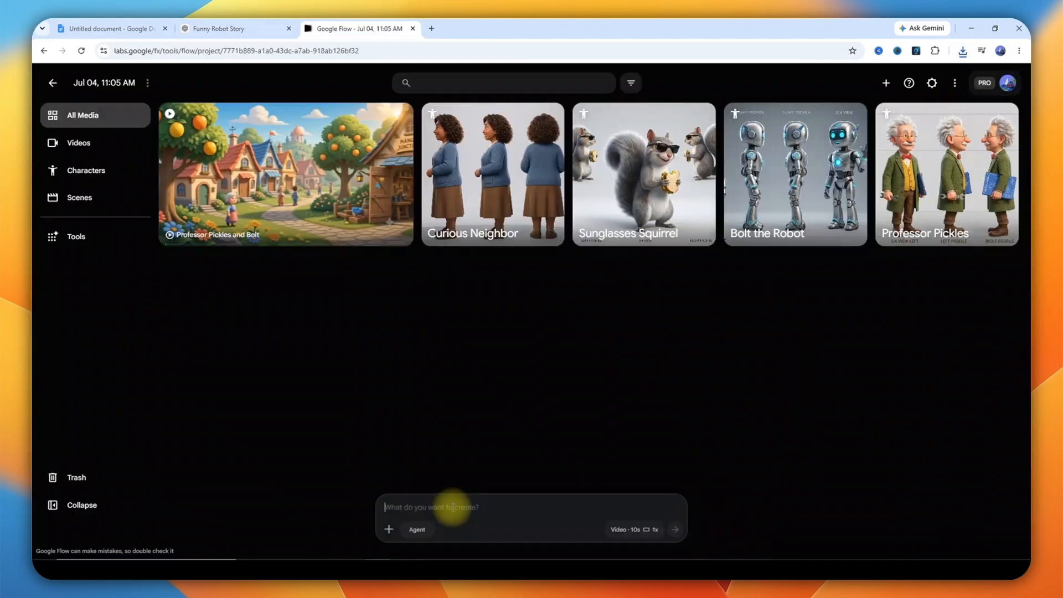
key(ctrl+v)
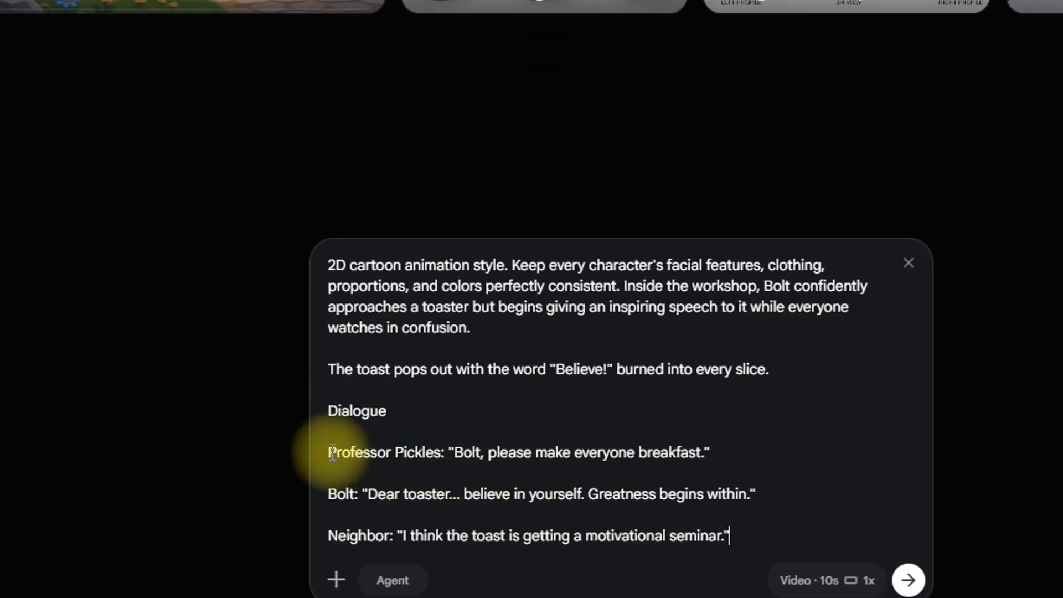
Step: Insert the Professor Pickles character reference before his dialogue line in the Scene 2 prompt
drag(330, 452, 443, 453)
click(447, 455)
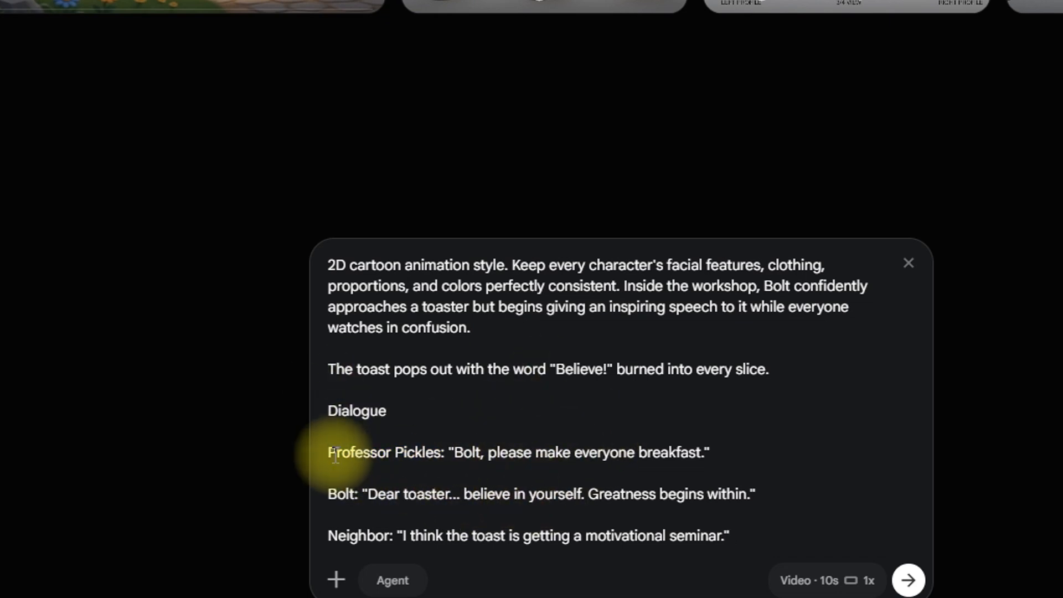
click(447, 456)
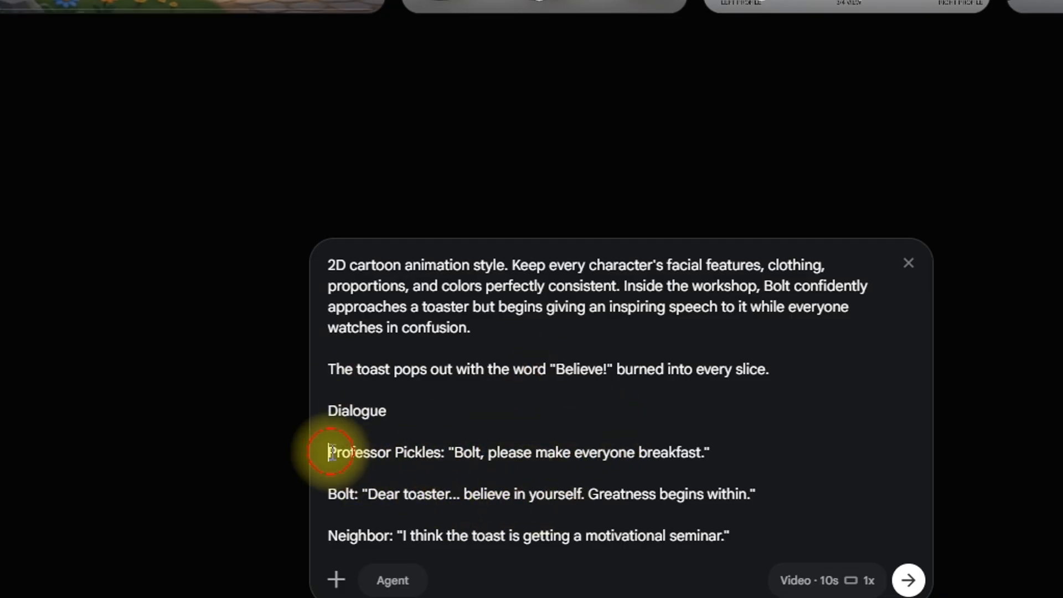
text(@)
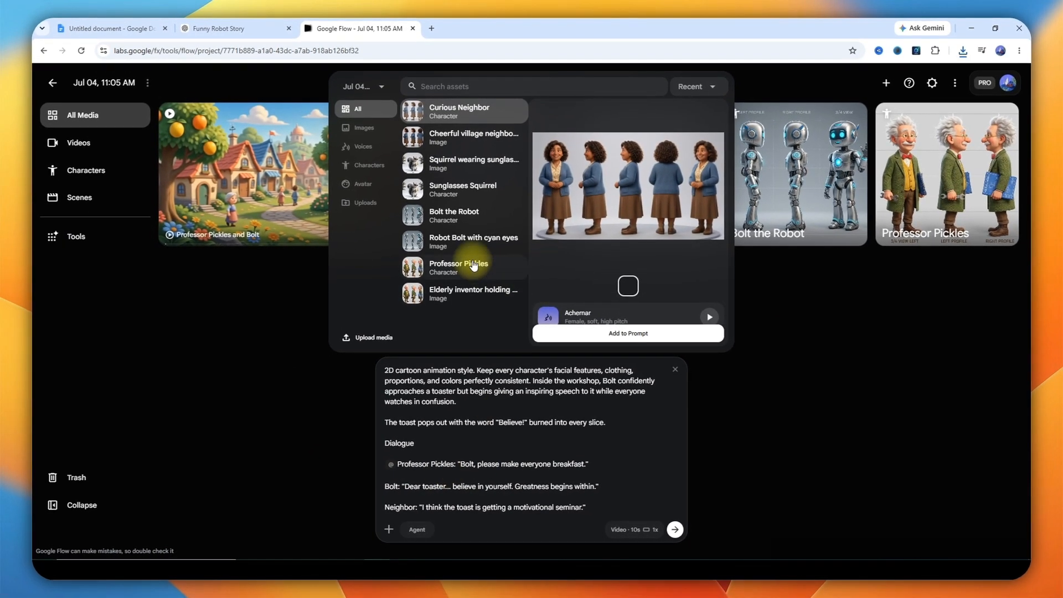
click(471, 268)
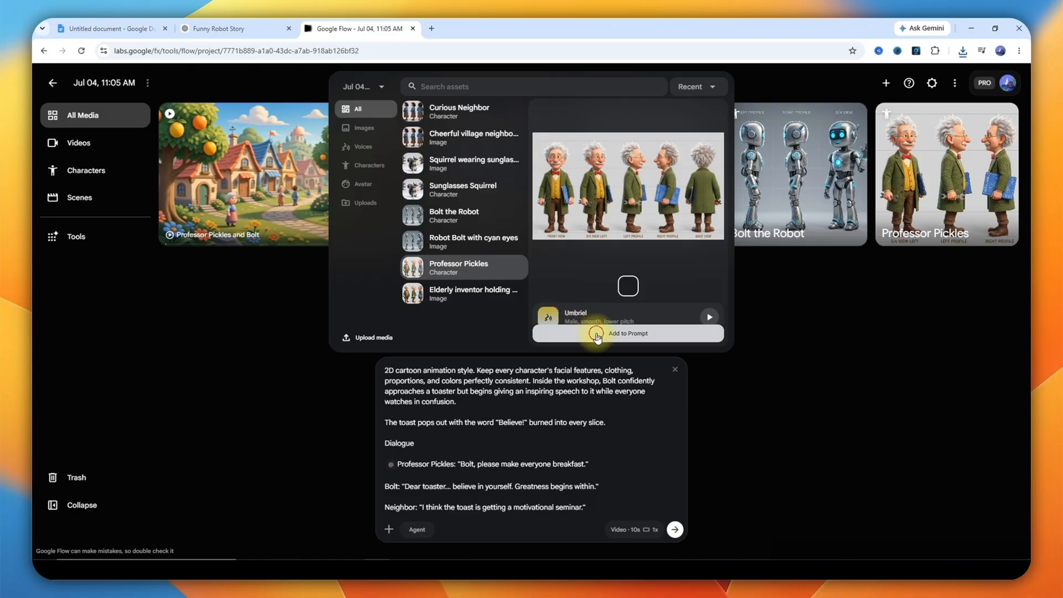
click(596, 333)
Step: Insert the Bolt the Robot and Curious Neighbor character references before their Scene 2 lines and generate the video
click(387, 487)
text(@)
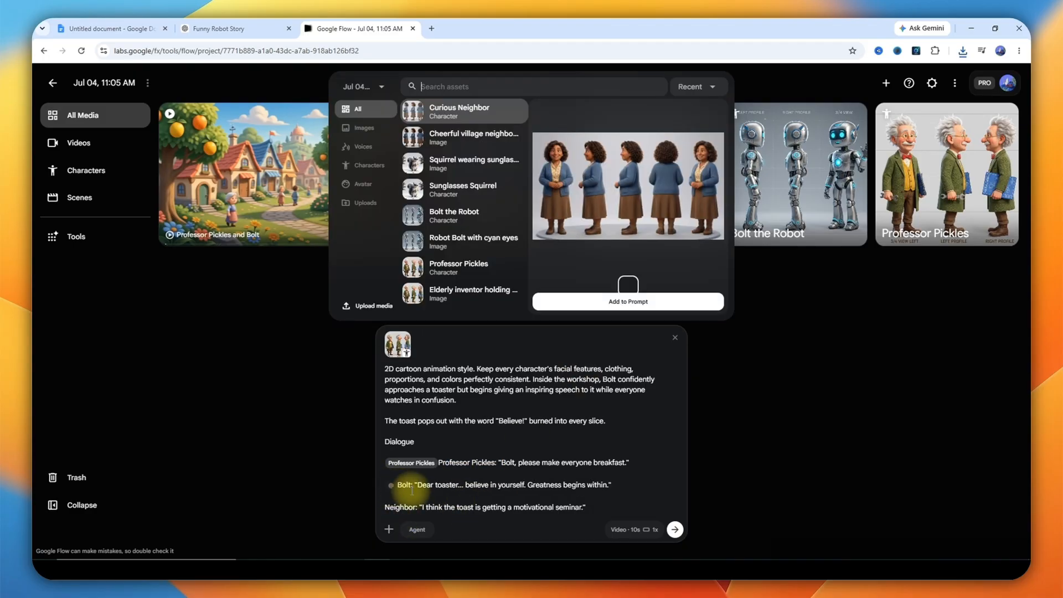
click(453, 213)
click(391, 505)
text(@)
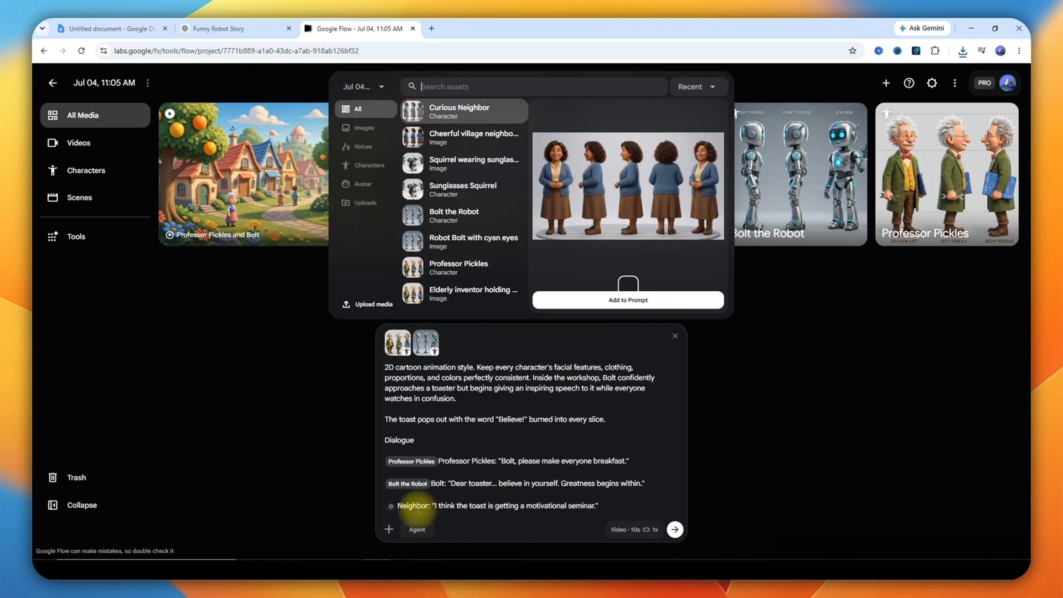
click(450, 116)
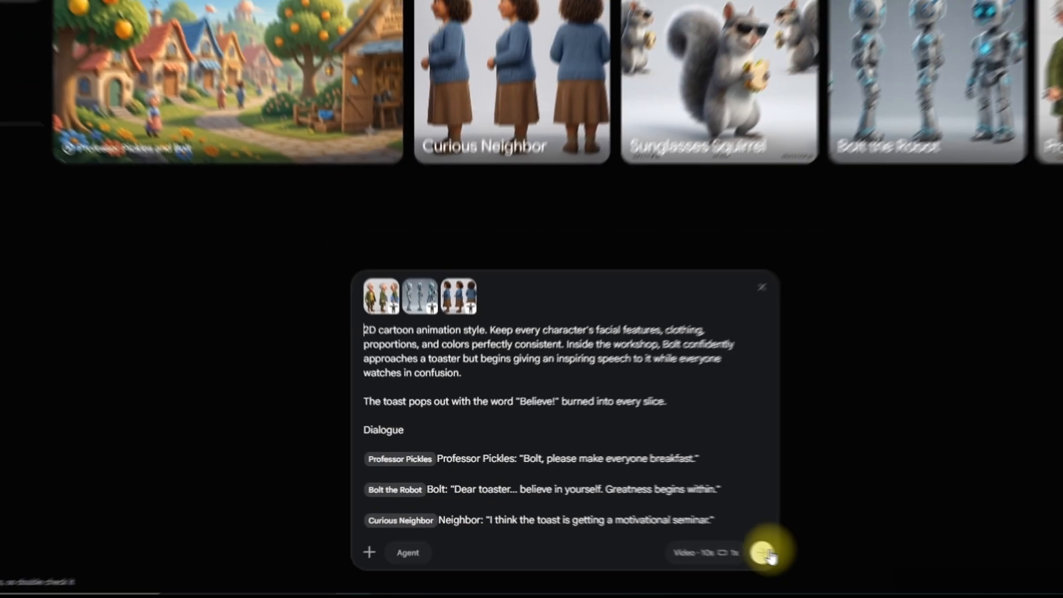
click(908, 590)
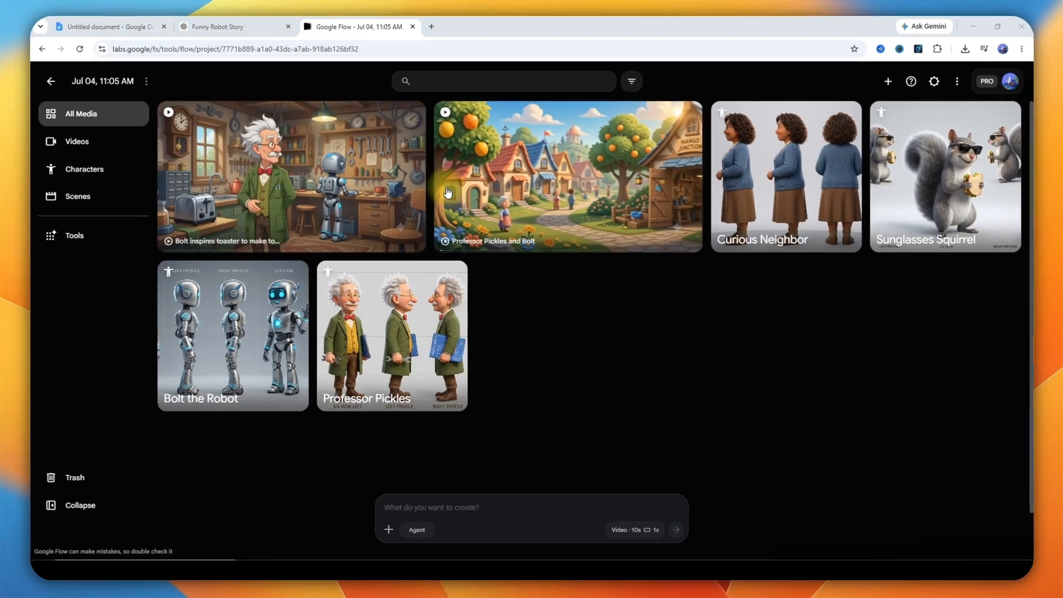
Step: Copy the Scene 3 video prompt with its dialogue from ChatGPT into the Google Flow creation prompt
click(301, 191)
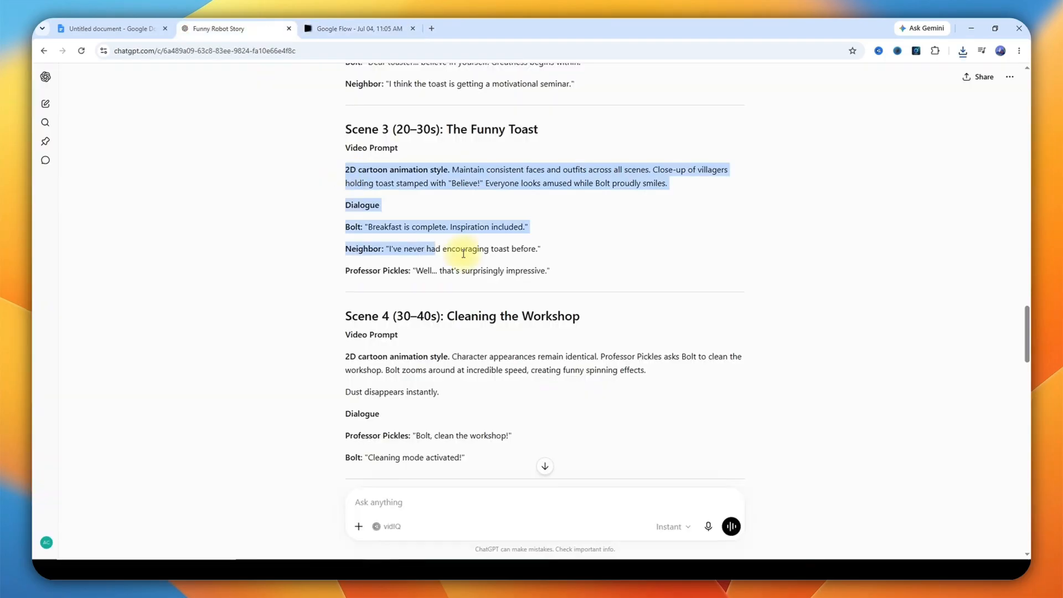
drag(464, 253, 549, 270)
key(ctrl+c)
key(ctrl+Tab)
key(ctrl+v)
Step: Insert the Bolt the Robot and Curious Neighbor character references before their dialogue lines in the Scene 3 prompt
text(@)
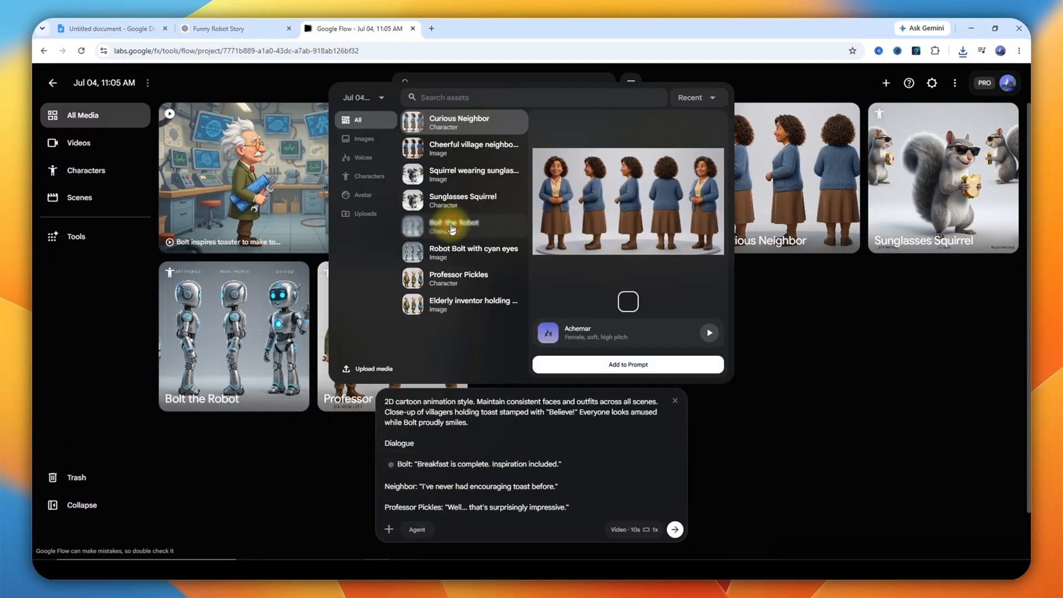
click(452, 226)
click(605, 364)
drag(385, 486, 417, 490)
text(@)
click(605, 325)
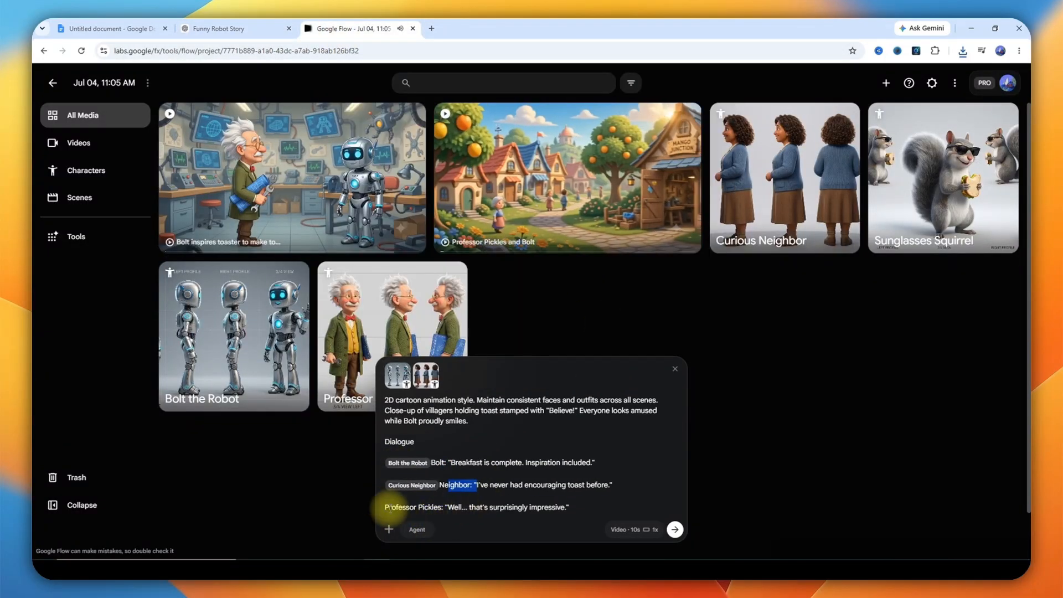
Step: Insert the Professor Pickles character reference before his dialogue line and generate the Scene 3 video
text(@)
click(461, 266)
click(629, 330)
click(502, 517)
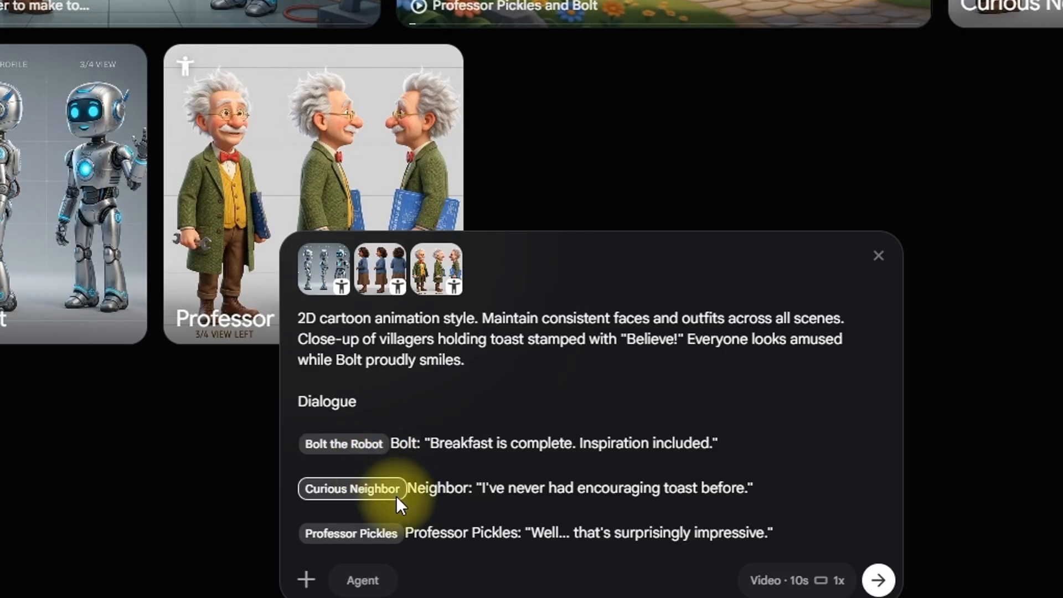
click(879, 581)
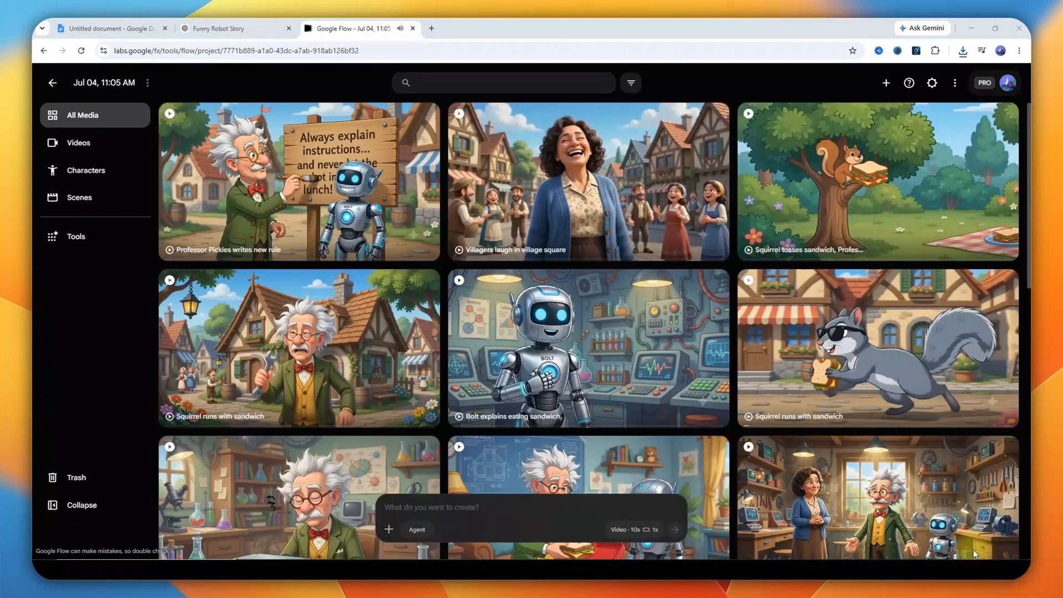
scroll(972, 549, down, 5)
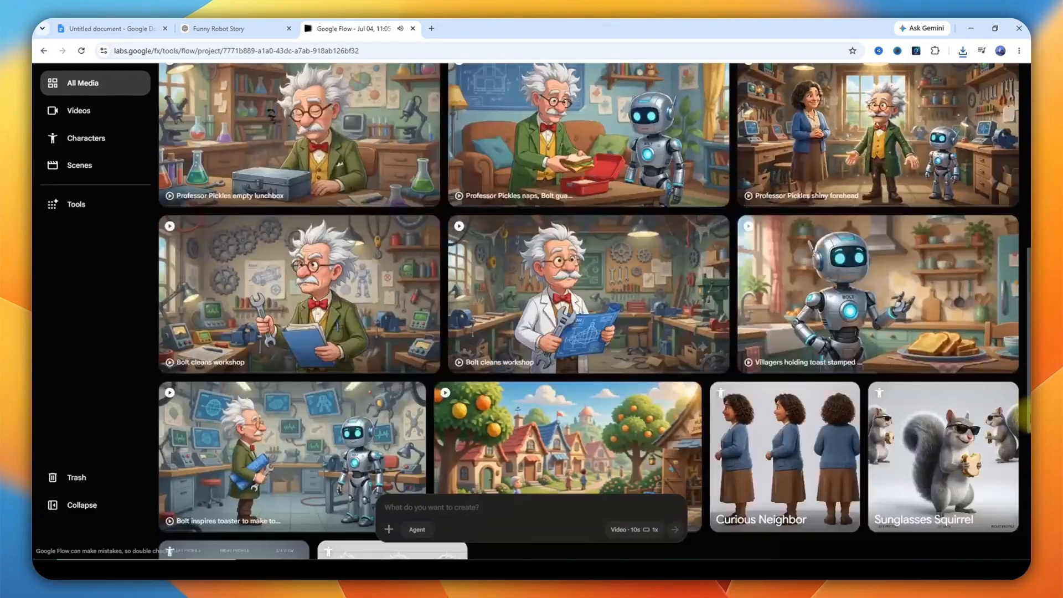
mouse_move(1029, 418)
mouse_down()
mouse_move(1029, 469)
mouse_move(1029, 426)
mouse_up()
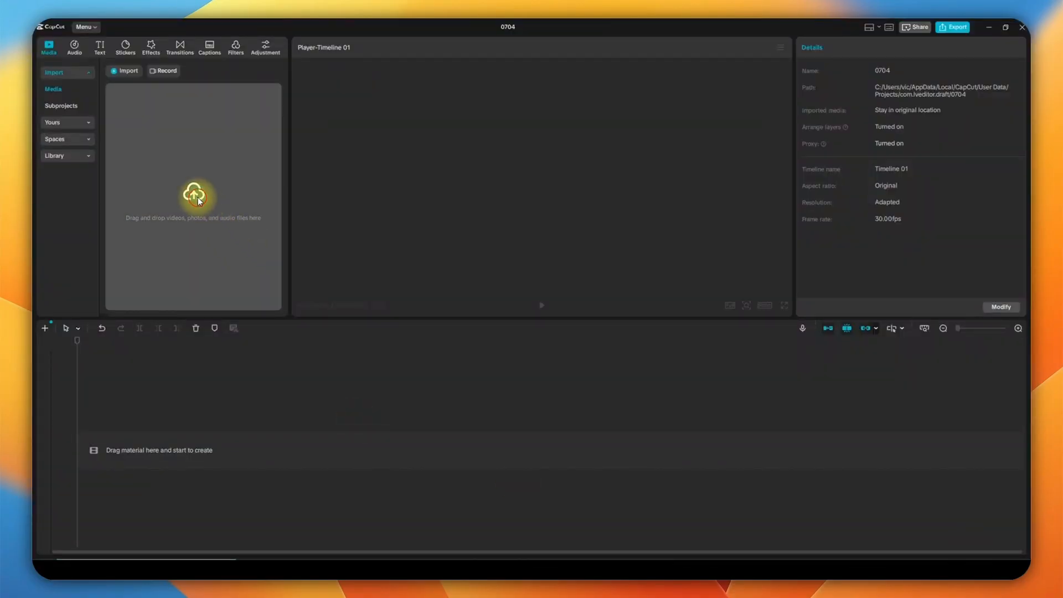
Step: Switch to CapCut and import the twelve scene clips, 1.mp4 to 12.mp4, into the project's media
click(199, 198)
click(315, 104)
scroll(310, 128, down, 3)
shift+click(242, 213)
click(282, 267)
Step: Place clips 1.mp4 to 12.mp4 end to end in numerical order on the timeline and scrub through the sequence
drag(132, 117, 136, 441)
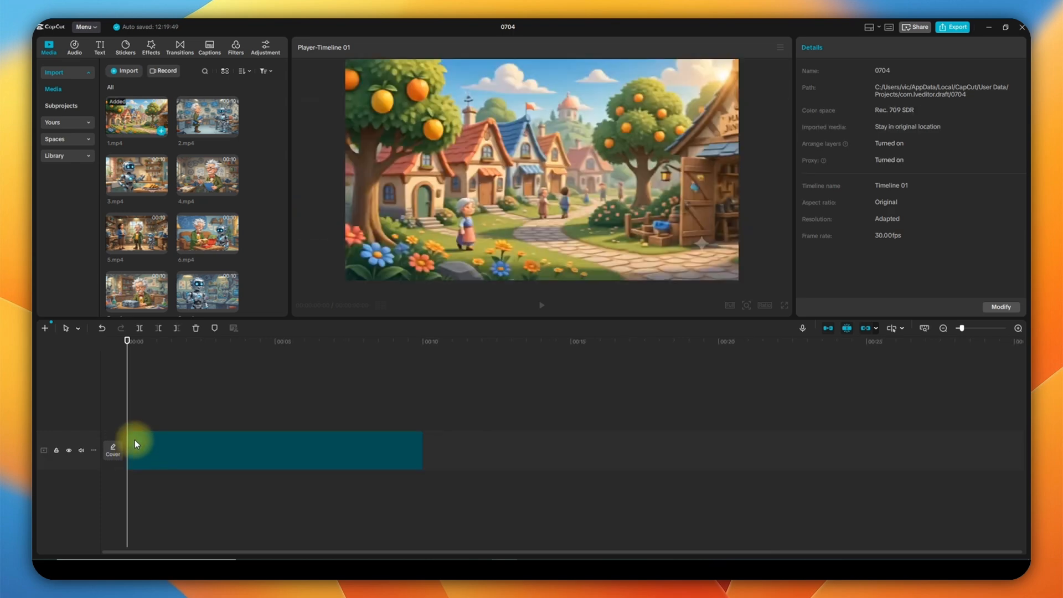
drag(207, 117, 446, 445)
drag(128, 178, 720, 447)
drag(966, 328, 959, 327)
drag(188, 185, 465, 450)
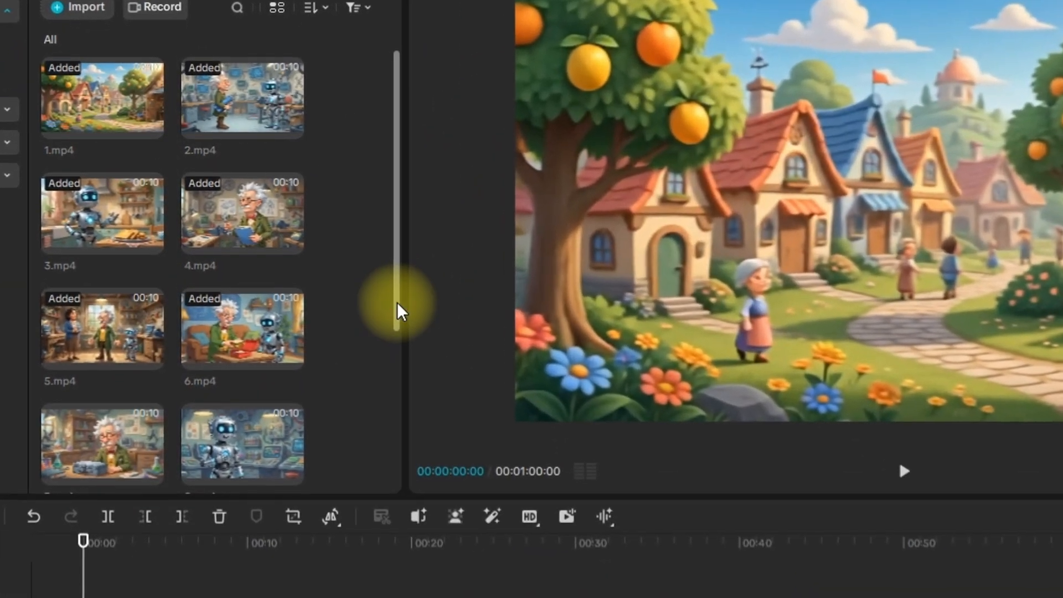
scroll(286, 222, down, 3)
drag(111, 291, 1052, 597)
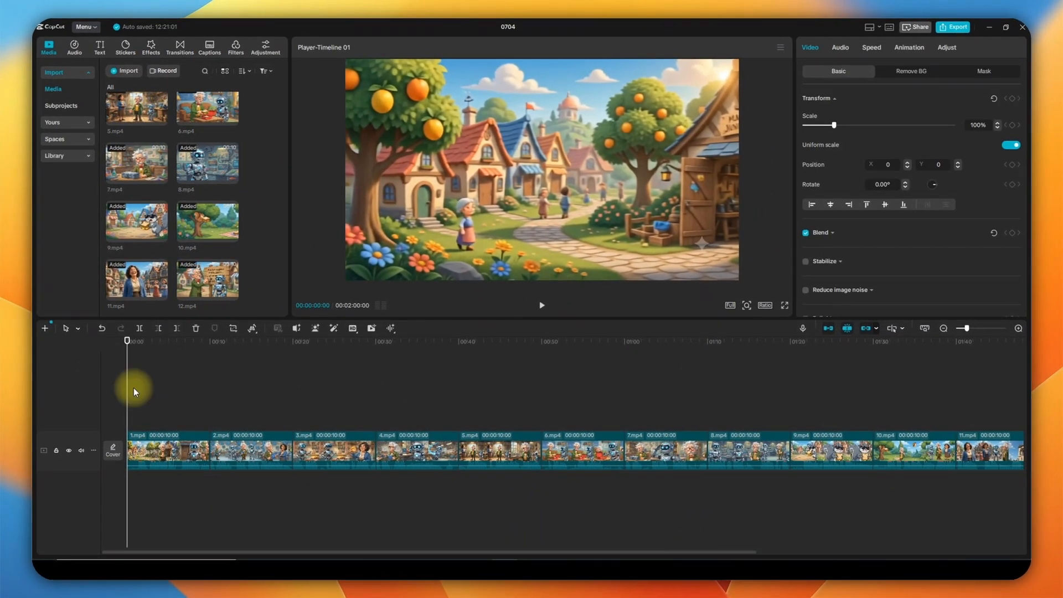
drag(134, 392, 1022, 356)
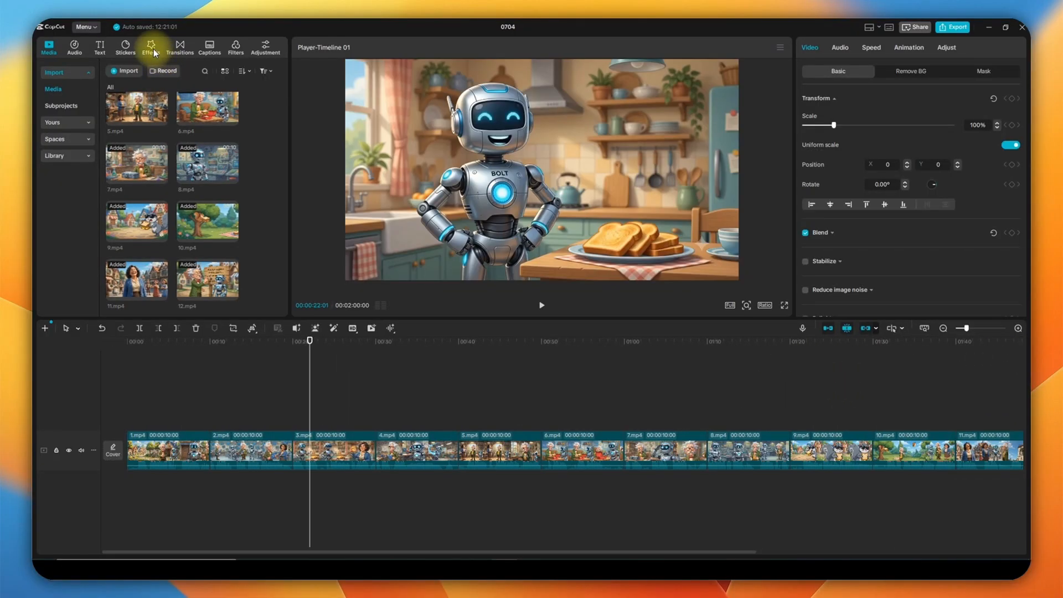
click(152, 49)
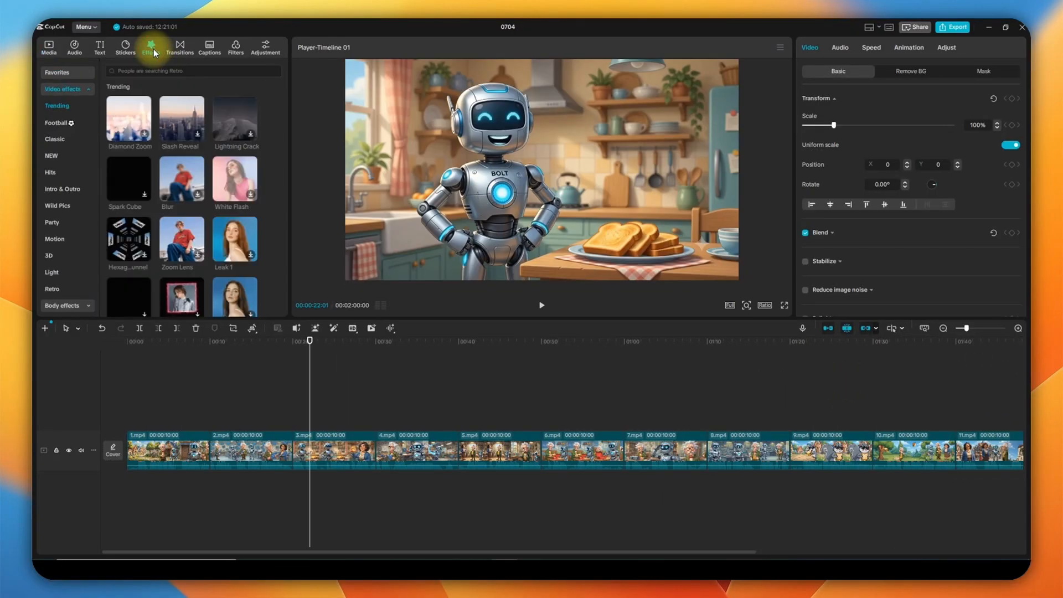
click(181, 48)
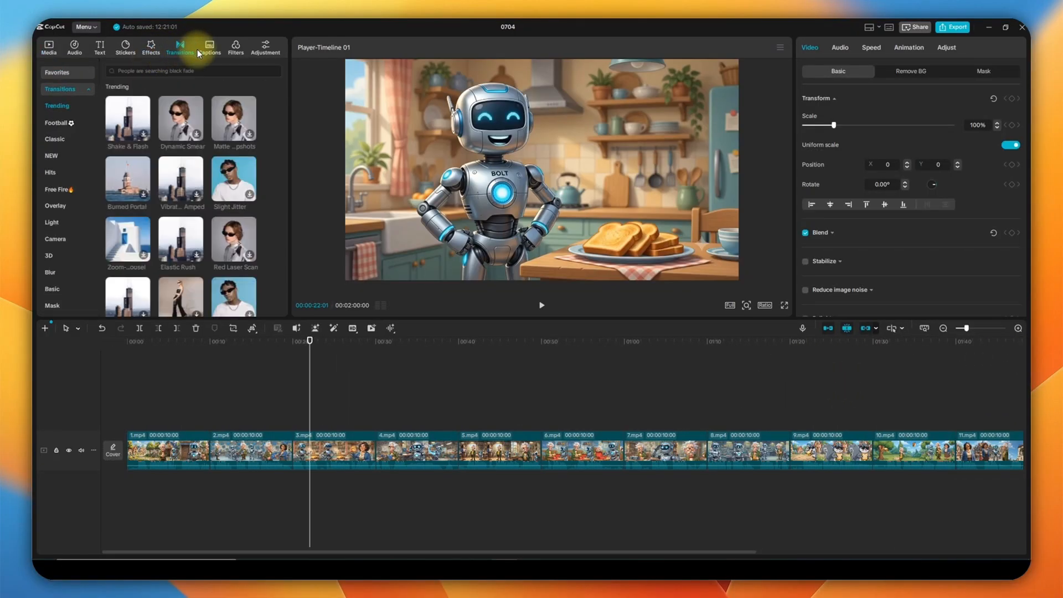
click(237, 49)
click(49, 48)
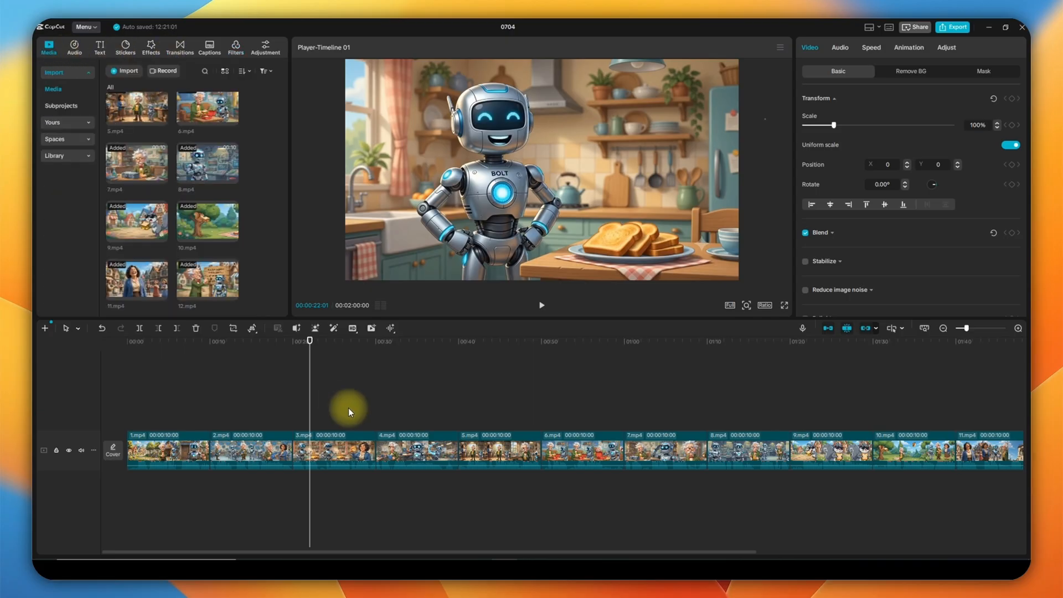
Step: Export the assembled video as 0704 in 1080P, H.264, mp4 format at 30 fps
click(952, 29)
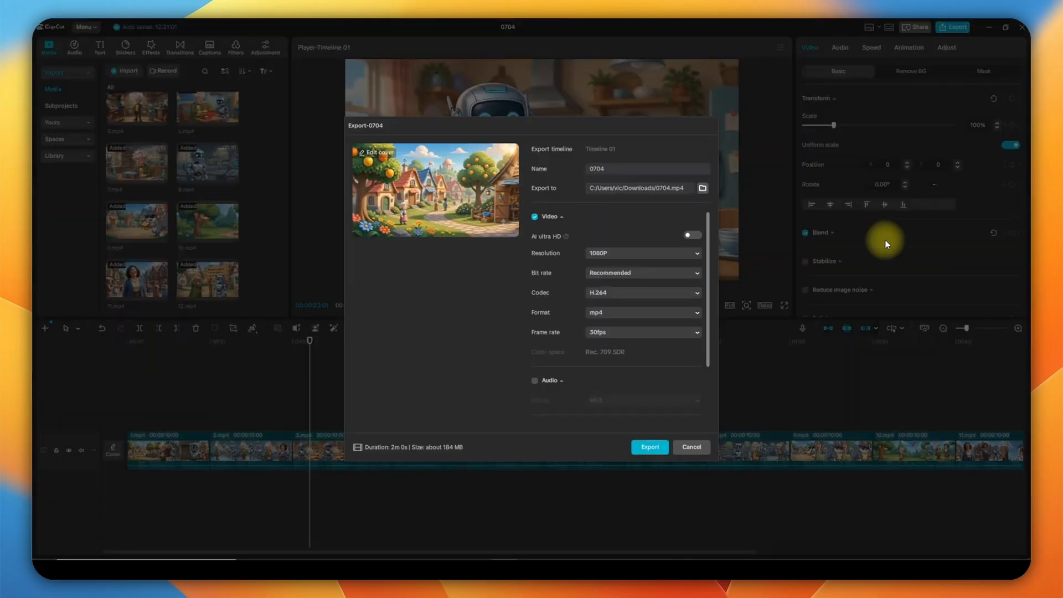
click(650, 448)
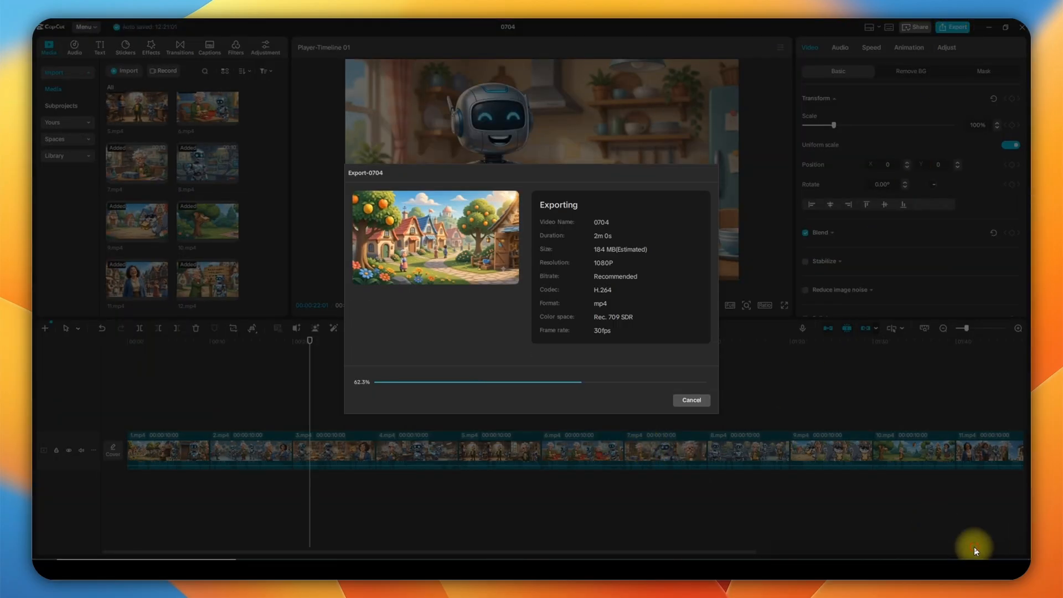